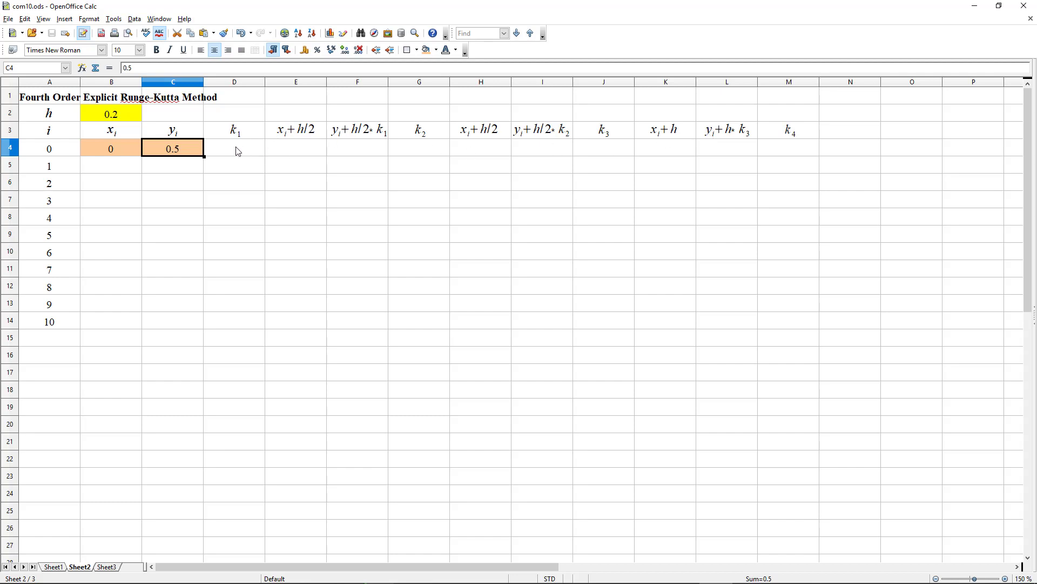
# Enter =B4+$B$2 in cell B5 and fill it down through B14 to complete the x column.
pyautogui.click(236, 151)
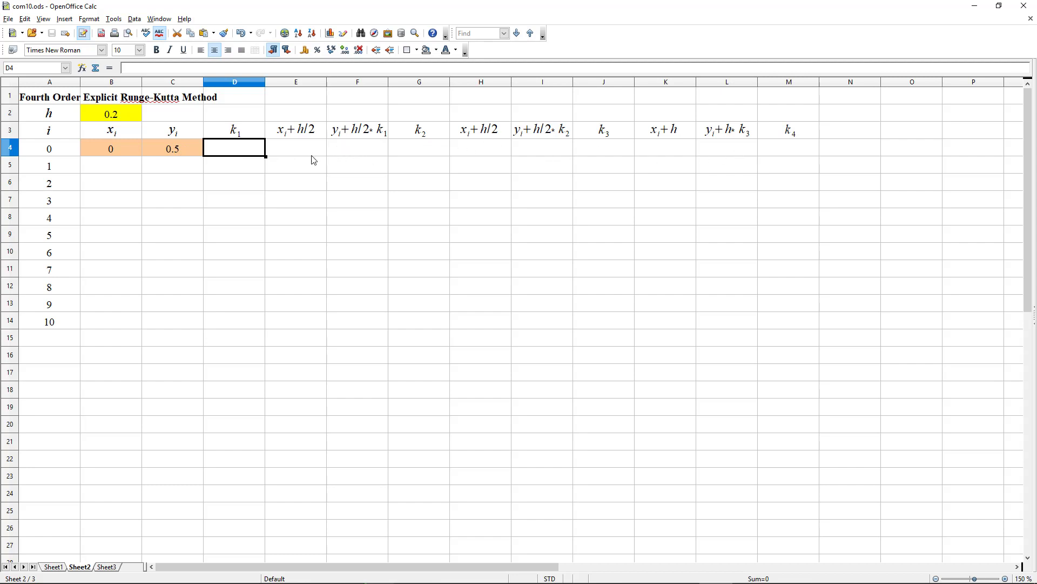
pyautogui.click(115, 168)
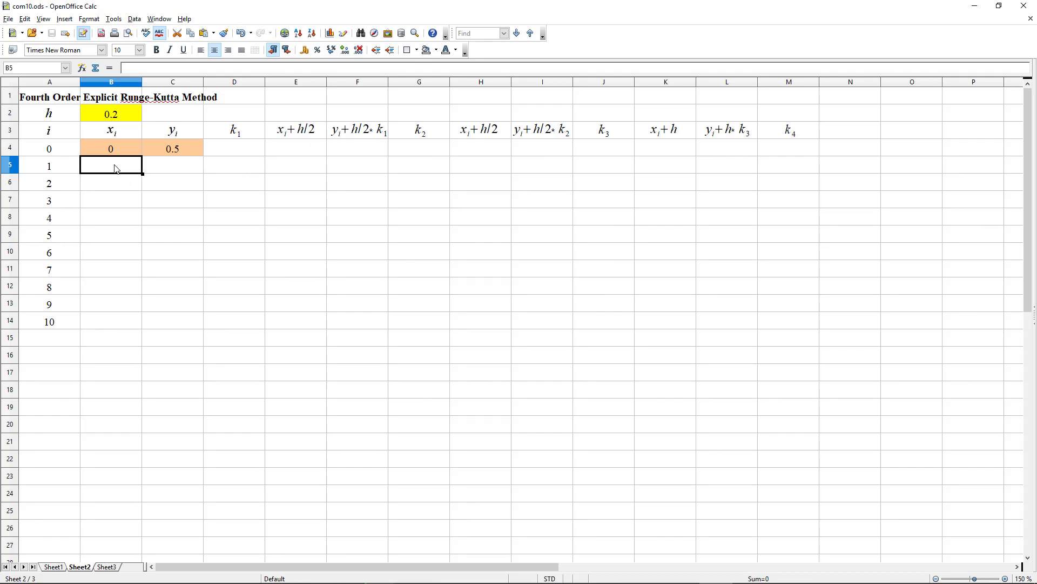
pyautogui.write('=')
pyautogui.click(118, 147)
pyautogui.write('+')
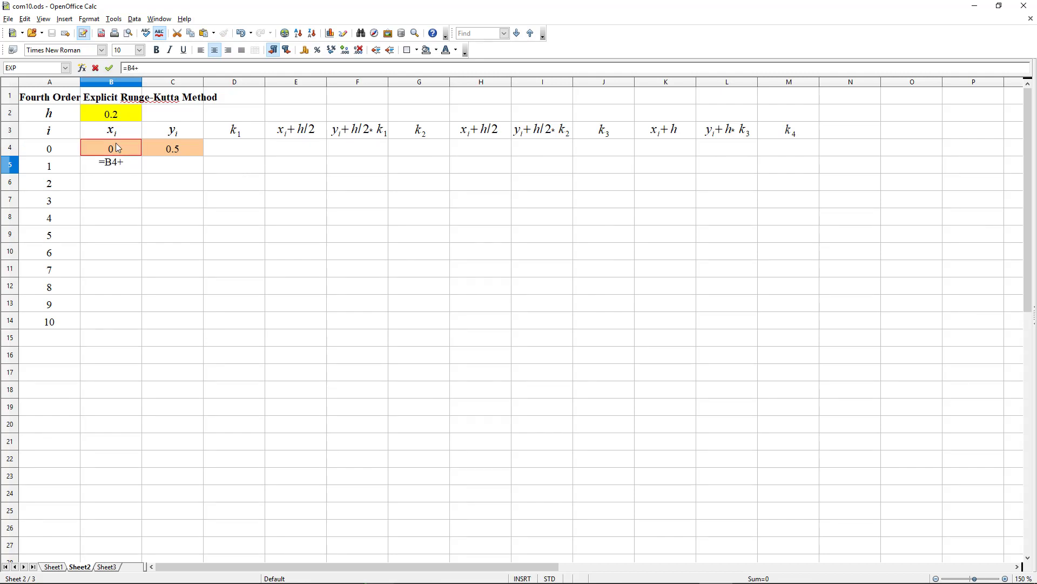
pyautogui.click(119, 115)
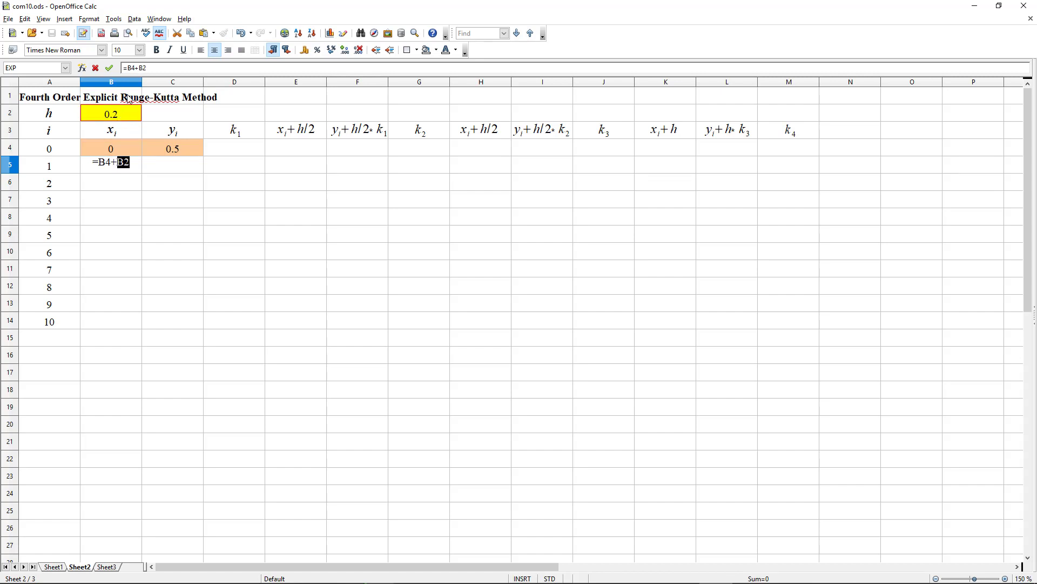
pyautogui.click(139, 67)
pyautogui.write('$B$')
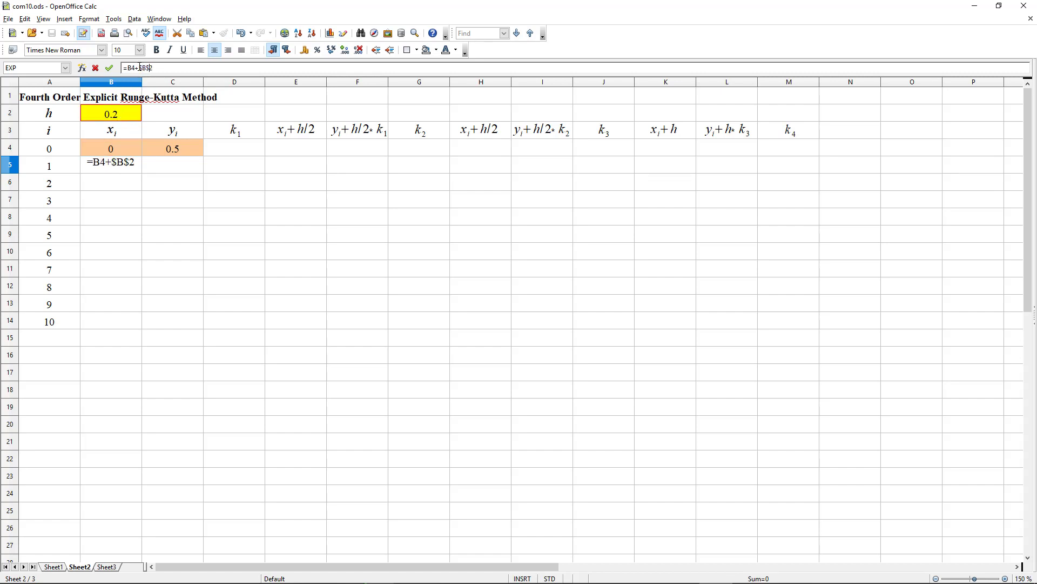
pyautogui.press('Return')
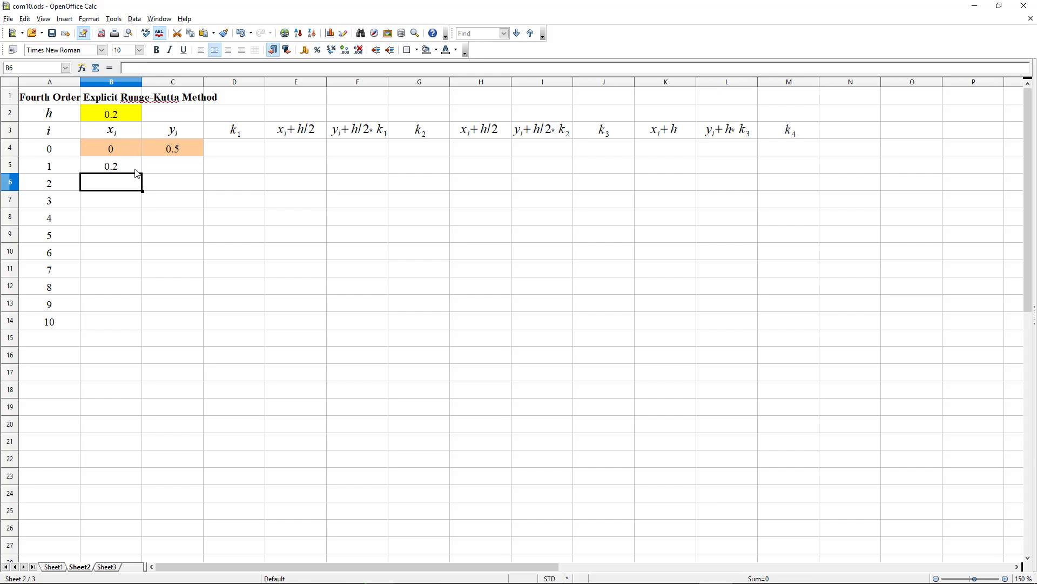
pyautogui.click(129, 171)
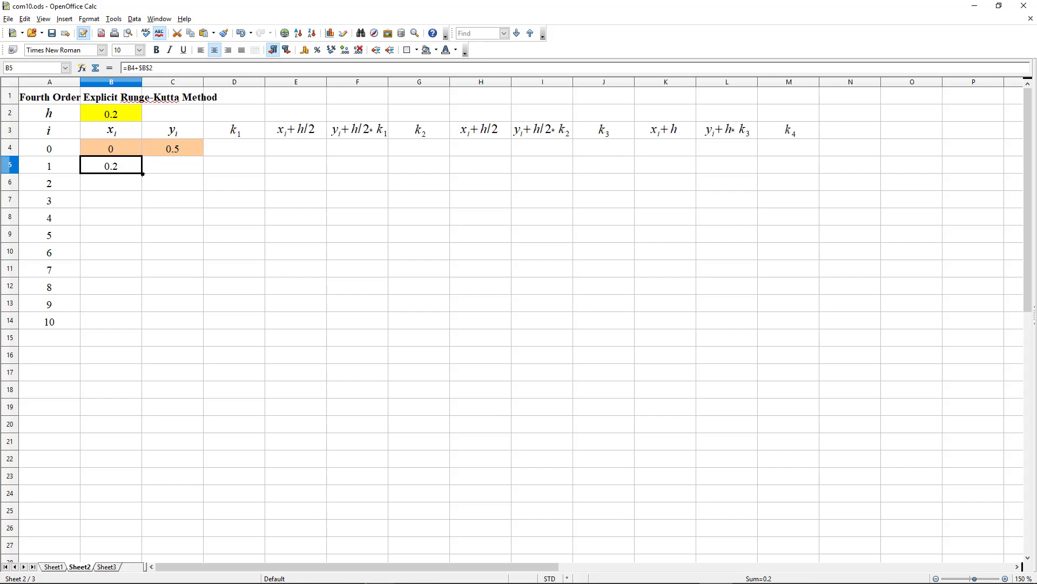
pyautogui.moveTo(143, 174); pyautogui.dragTo(125, 326)
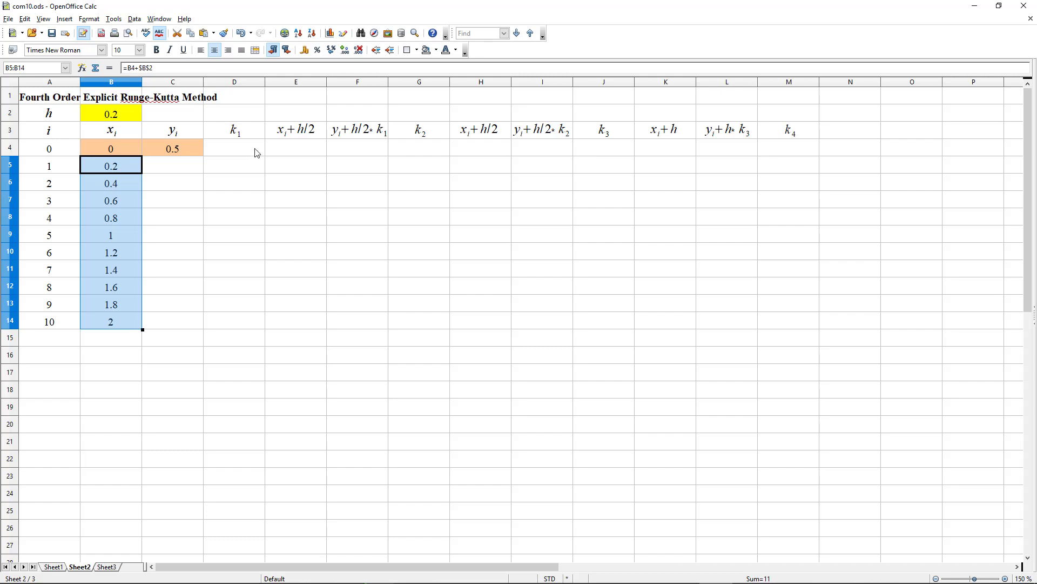
# Enter the k1 formula =C4-B4*B4+1 in cell D4.
pyautogui.click(236, 152)
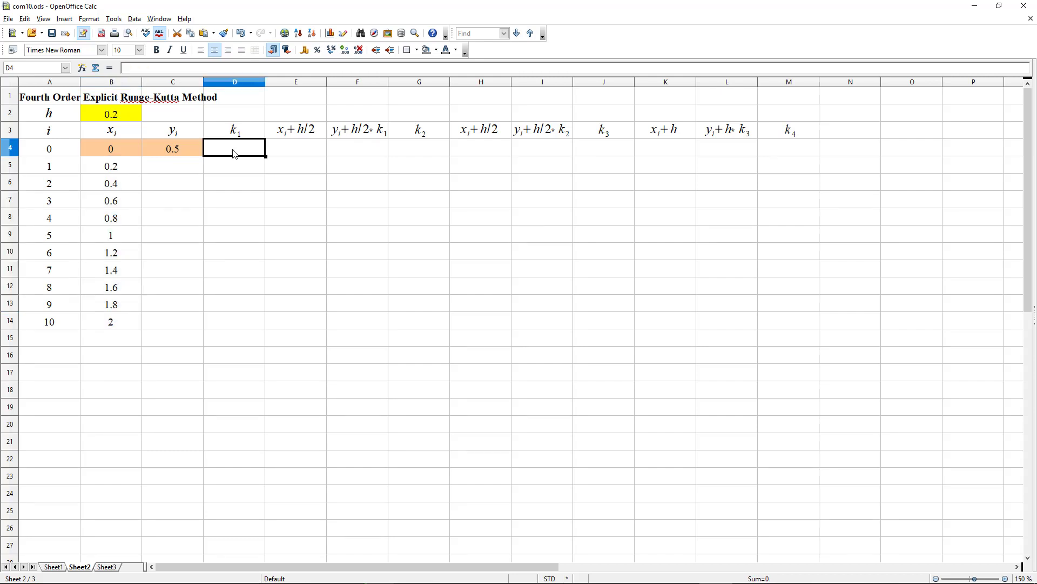
pyautogui.write('=')
pyautogui.click(190, 146)
pyautogui.write('-')
pyautogui.click(118, 149)
pyautogui.write('*')
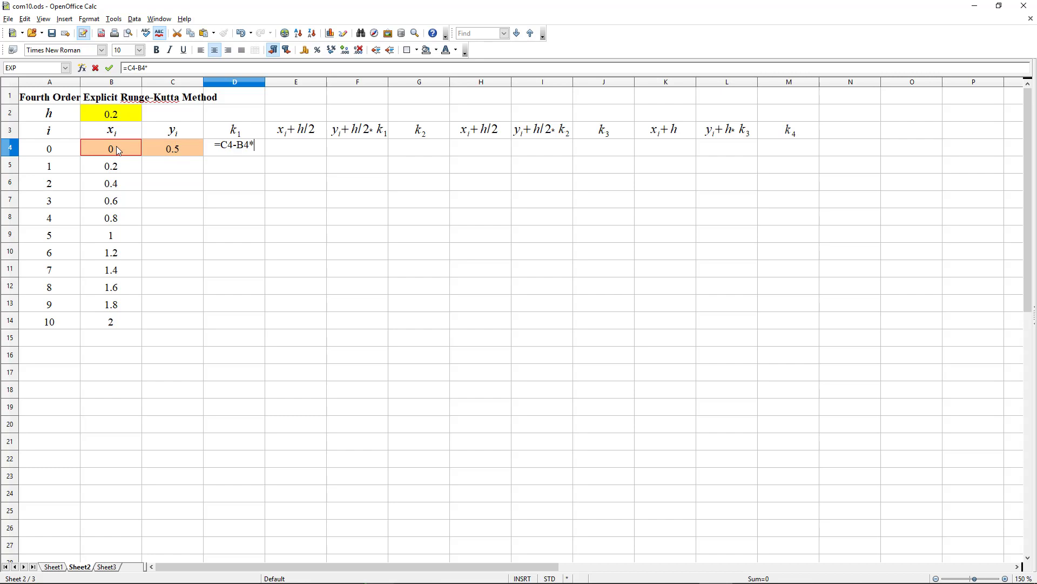
pyautogui.click(118, 149)
pyautogui.write('+1')
pyautogui.press('Return')
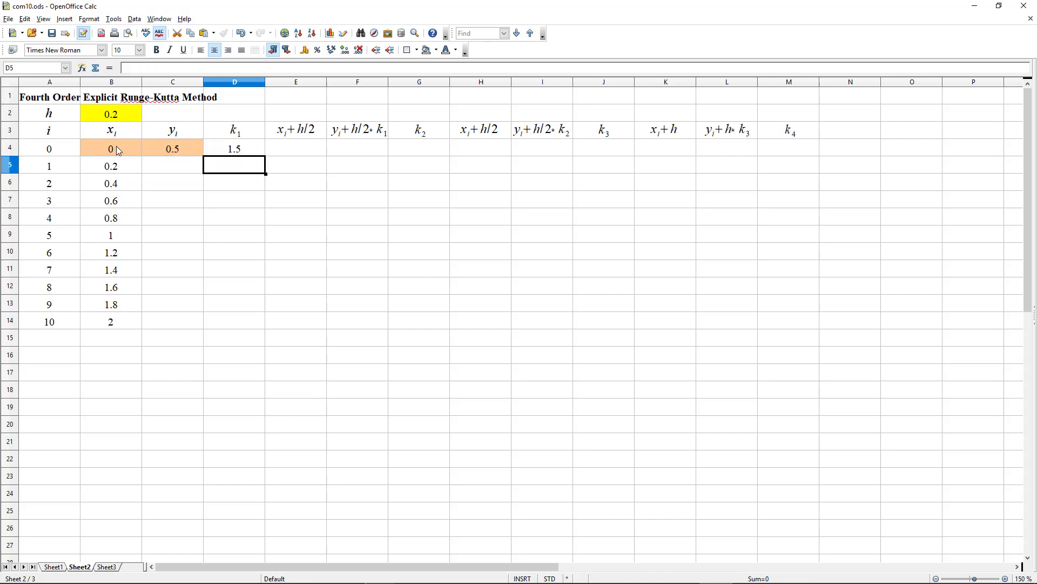
# Enter =B4+$B$2/2 in cell E4 for x+h/2, keeping the step size reference absolute.
pyautogui.click(308, 153)
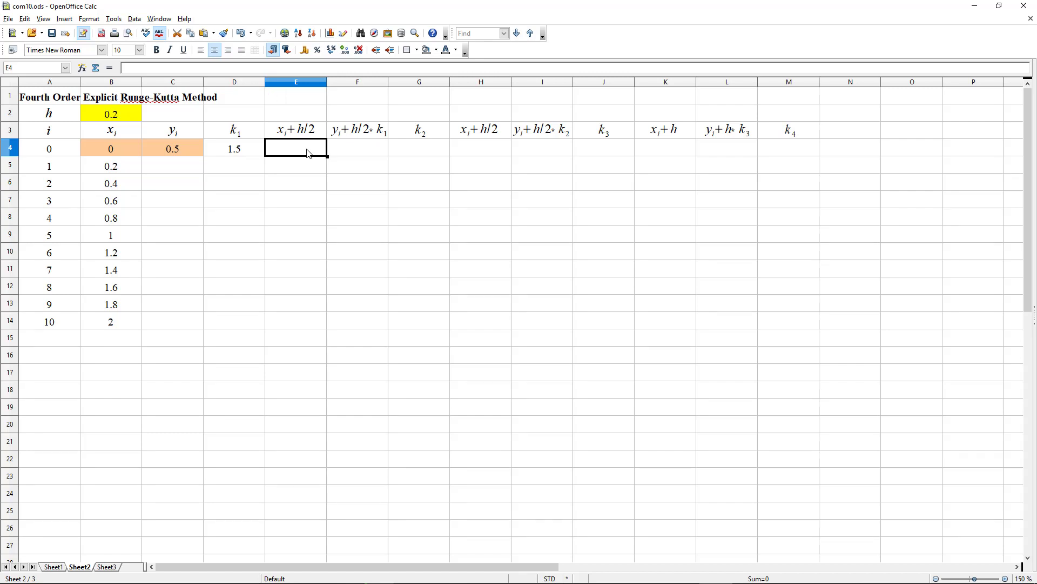
pyautogui.write('=')
pyautogui.click(122, 149)
pyautogui.write('+')
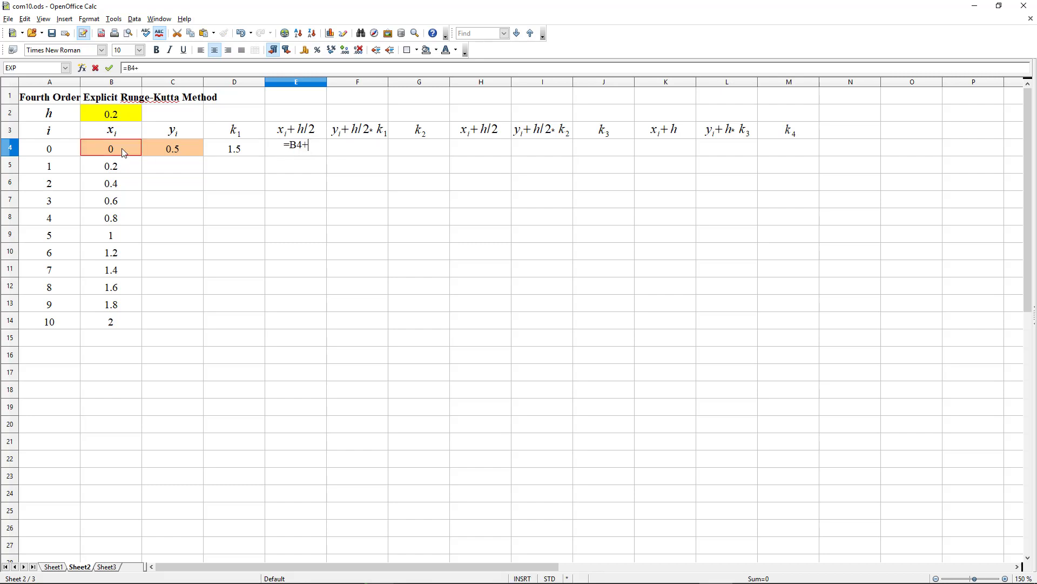
pyautogui.click(115, 118)
pyautogui.write('/2')
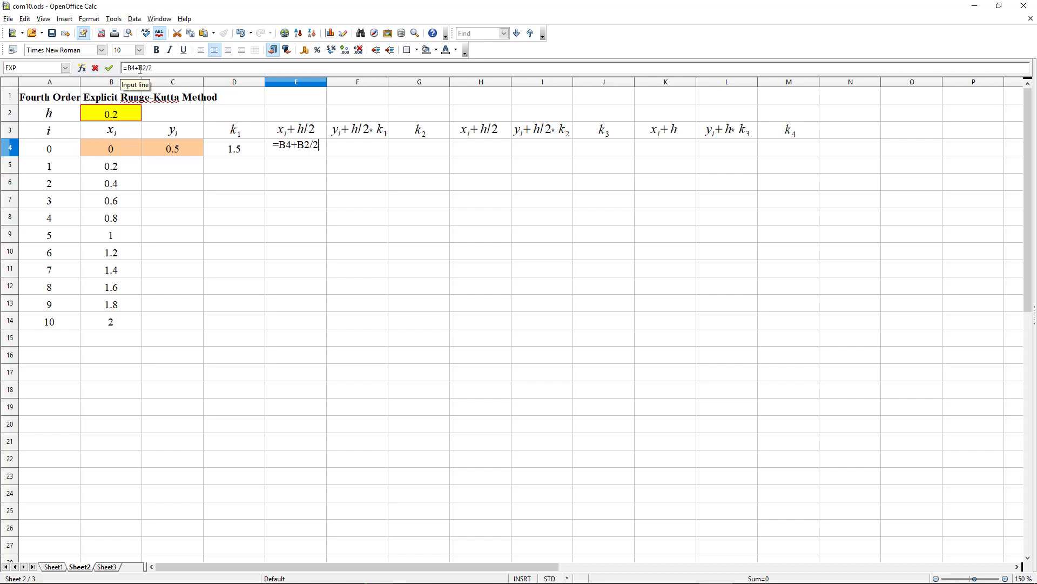
pyautogui.write('$')
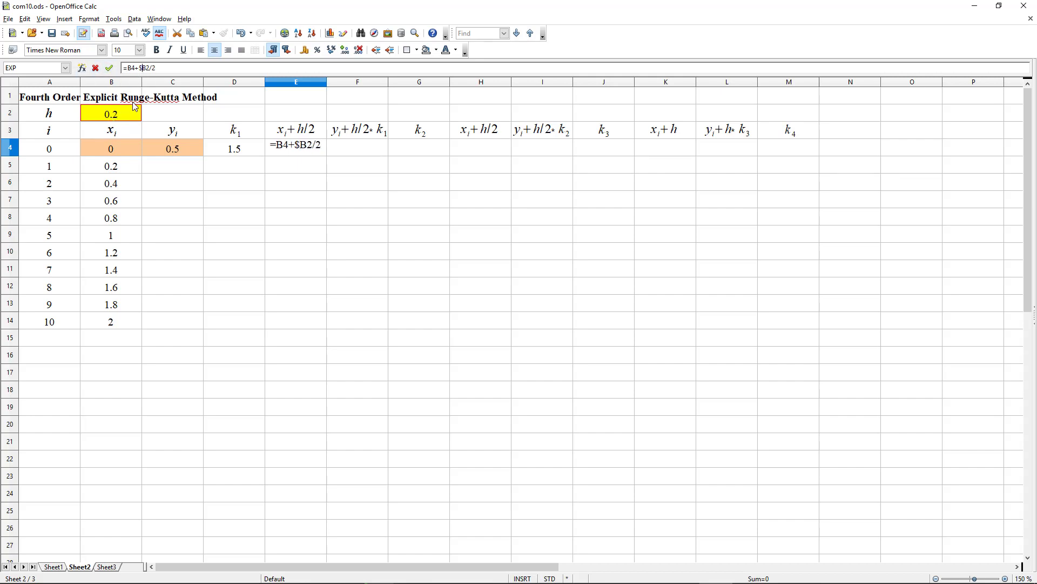
pyautogui.write('$')
pyautogui.press('Return')
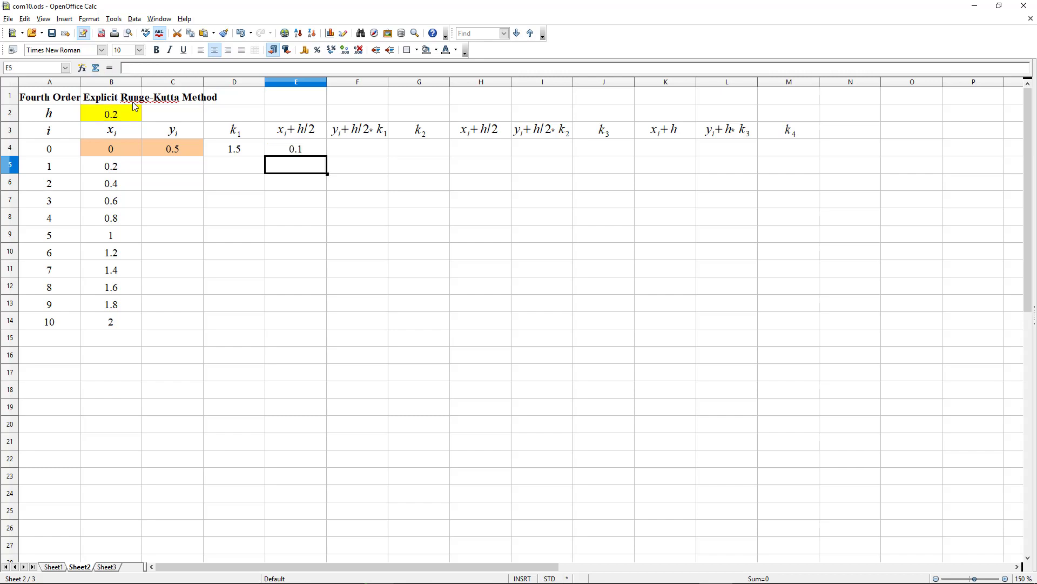
# Enter =C4+$B$2/2*D4 in cell F4 for y+h/2*k1, keeping the step size reference absolute.
pyautogui.click(355, 151)
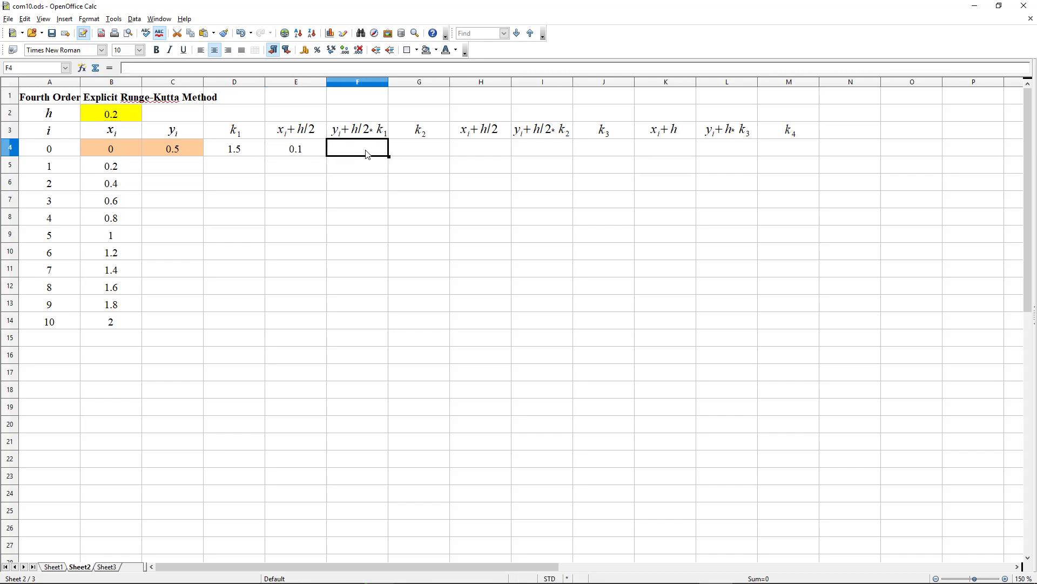
pyautogui.write('=')
pyautogui.click(173, 150)
pyautogui.write('+')
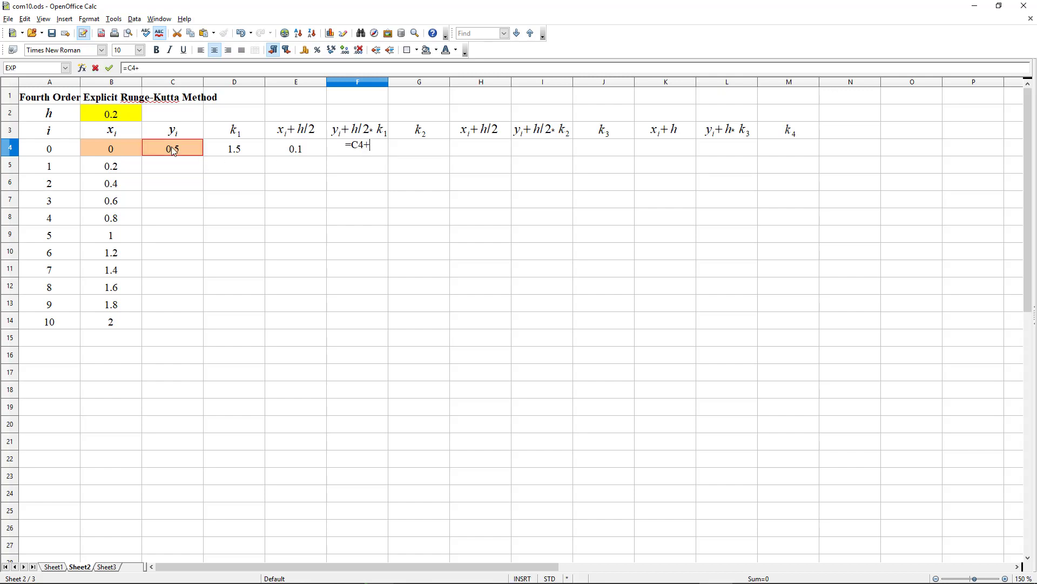
pyautogui.click(114, 115)
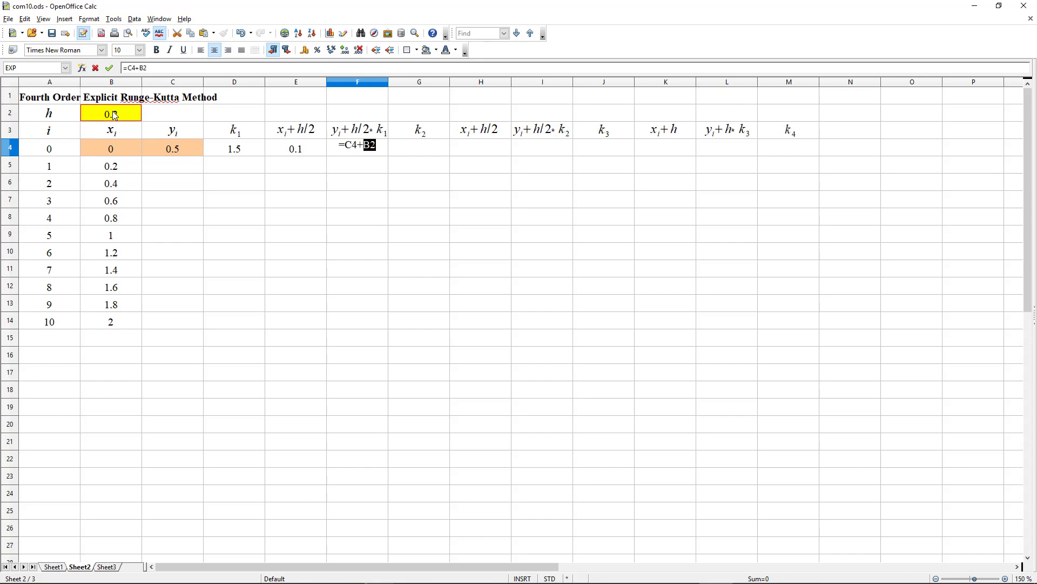
pyautogui.write('/2*')
pyautogui.click(252, 151)
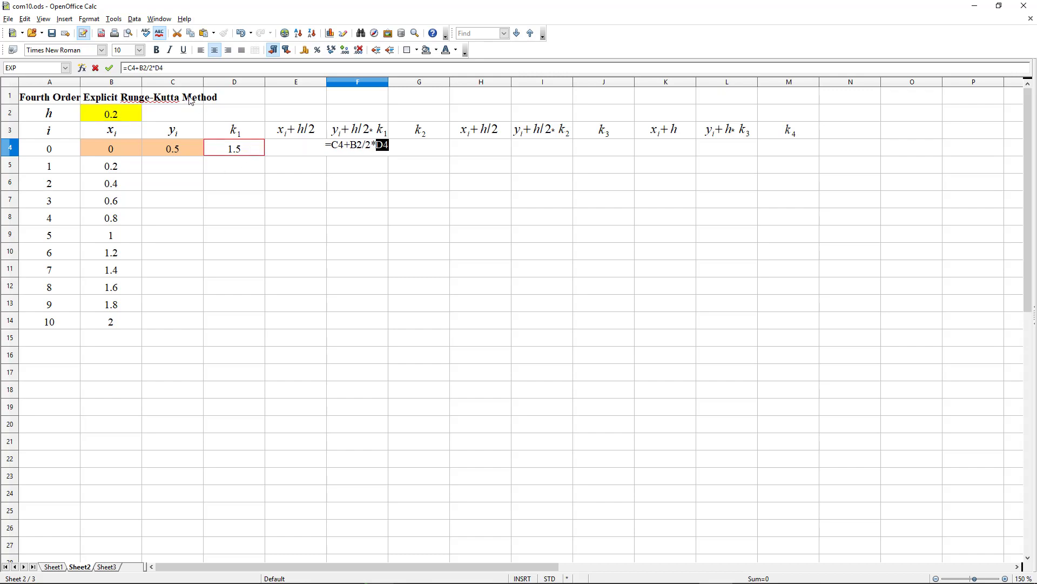
pyautogui.click(142, 69)
pyautogui.write('$')
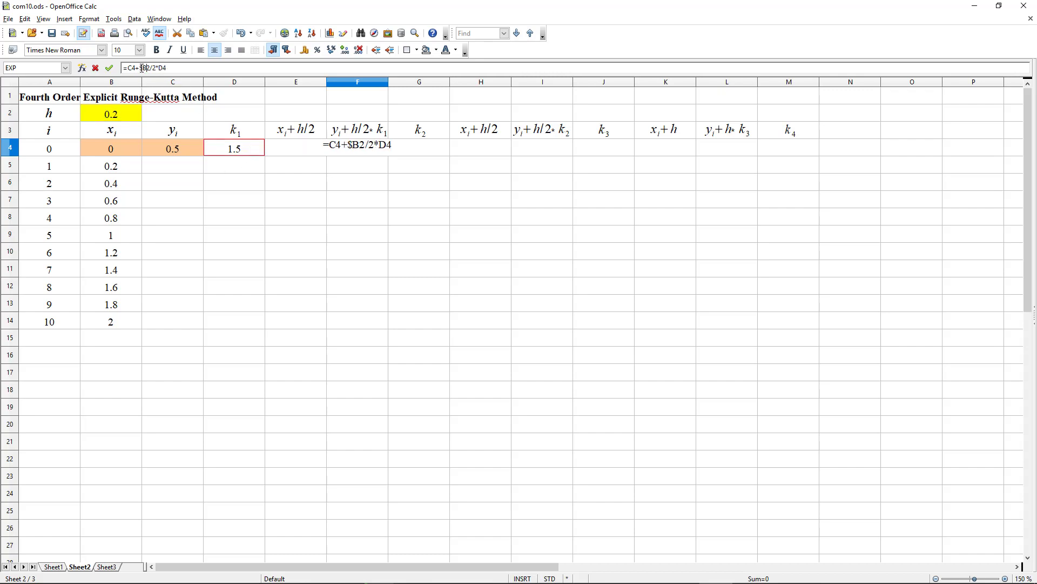
pyautogui.press('Right')
pyautogui.write('$')
pyautogui.press('Return')
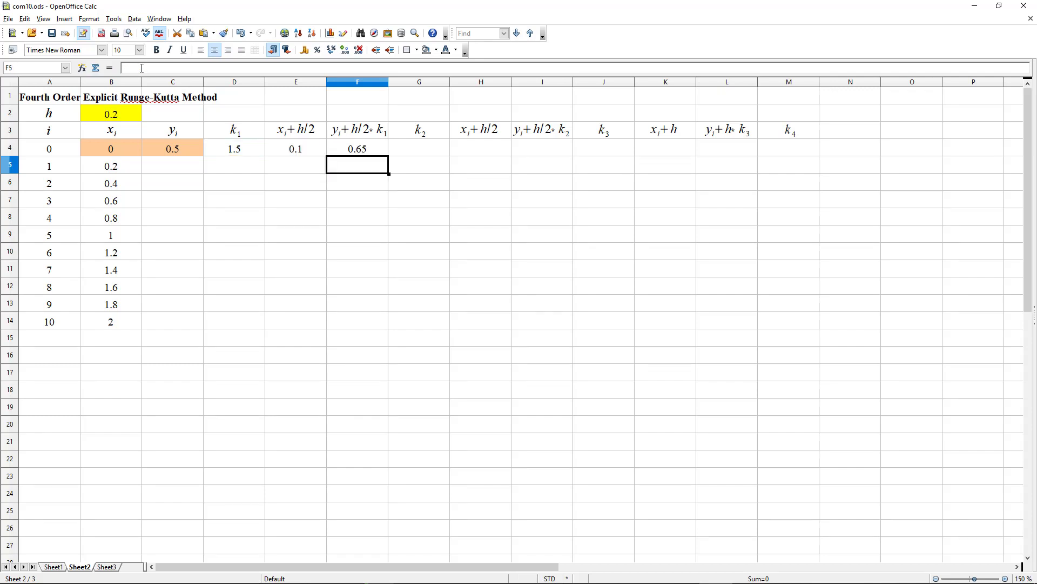
# Copy the k1 formula from D4 into G4 to calculate k2.
pyautogui.click(240, 154)
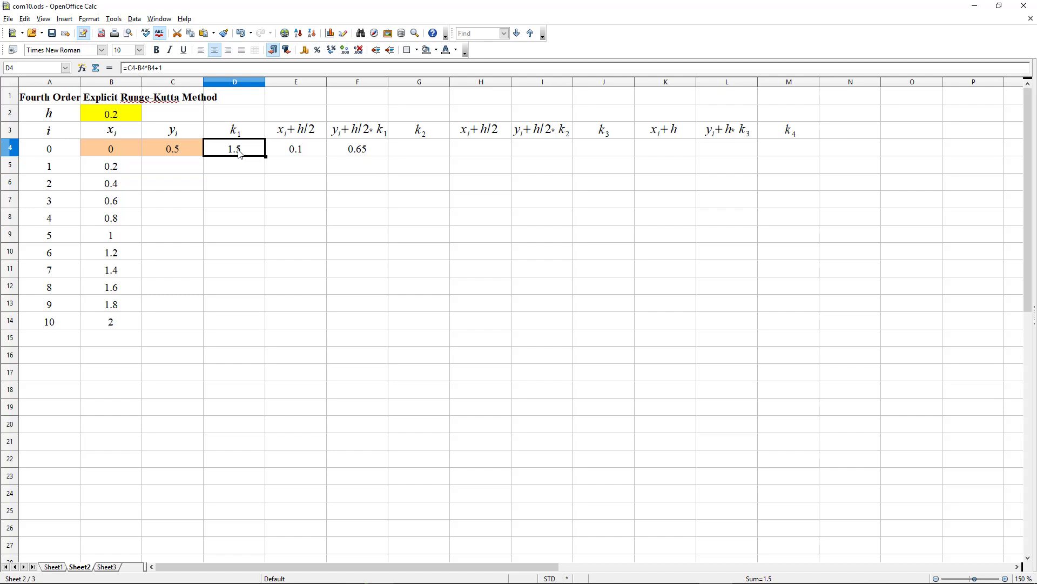
pyautogui.click(409, 150)
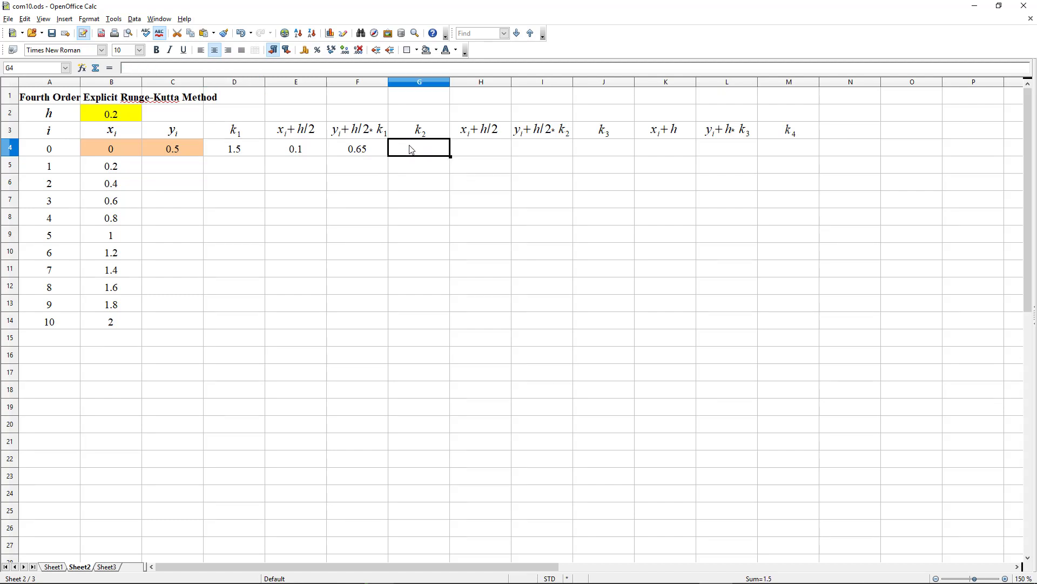
pyautogui.hotkey('ctrl', 'v')
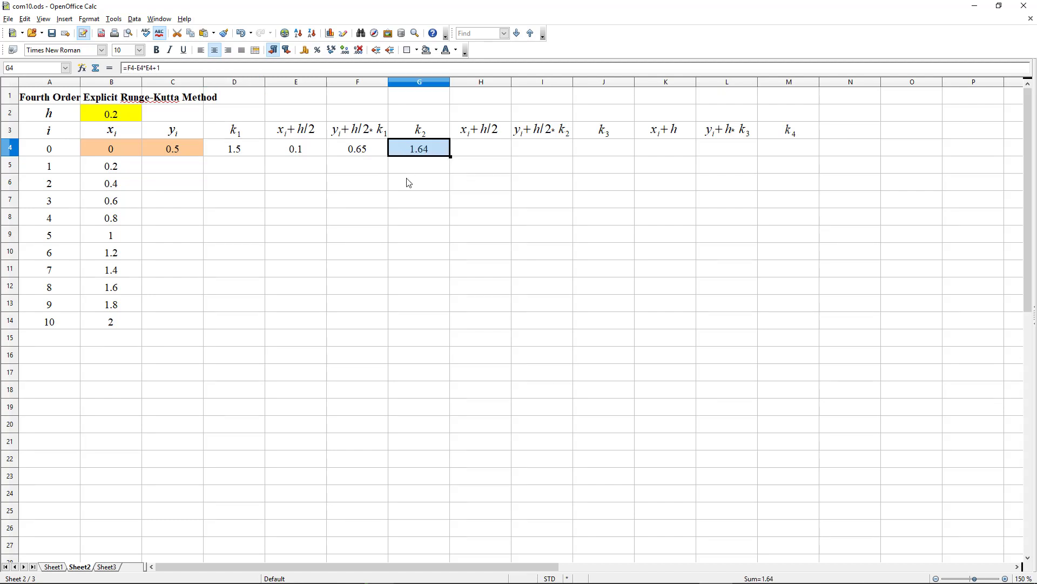
# Enter the second x+h/2 formula =B4+B2/2 in cell H4.
pyautogui.click(483, 152)
pyautogui.write('=')
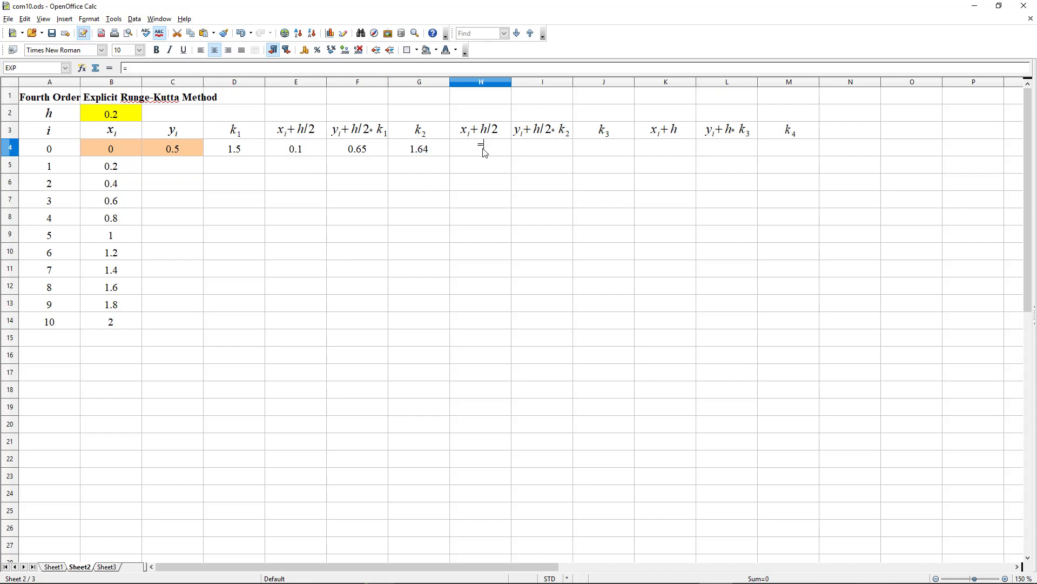
pyautogui.click(124, 152)
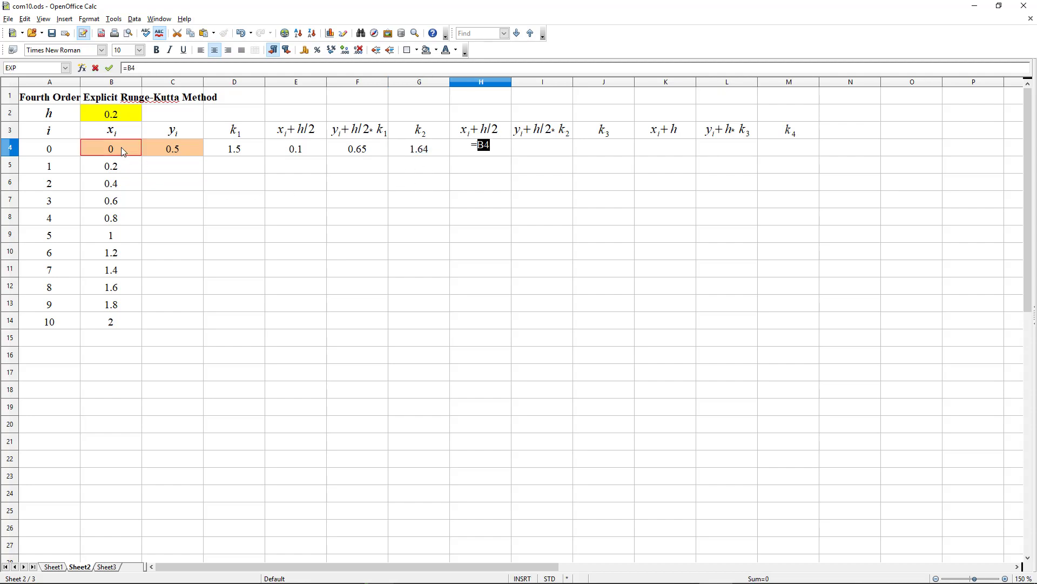
pyautogui.write('+')
pyautogui.click(110, 115)
pyautogui.hotkey('shift', 'F4')
pyautogui.press('Return')
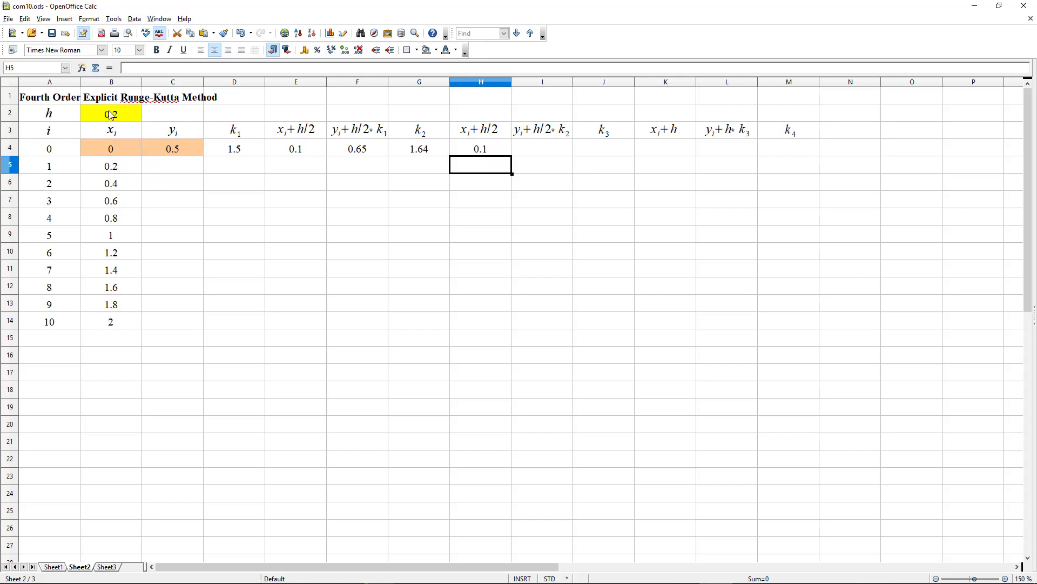
# Make the step size reference in H4's formula absolute so it reads =B4+$B$2/2.
pyautogui.click(463, 149)
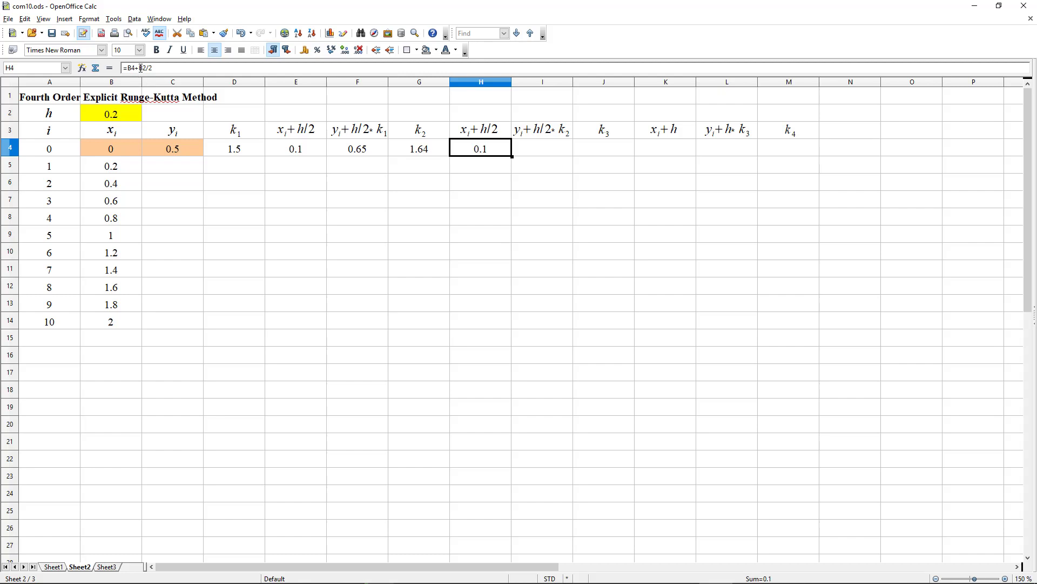
pyautogui.click(140, 67)
pyautogui.write('$')
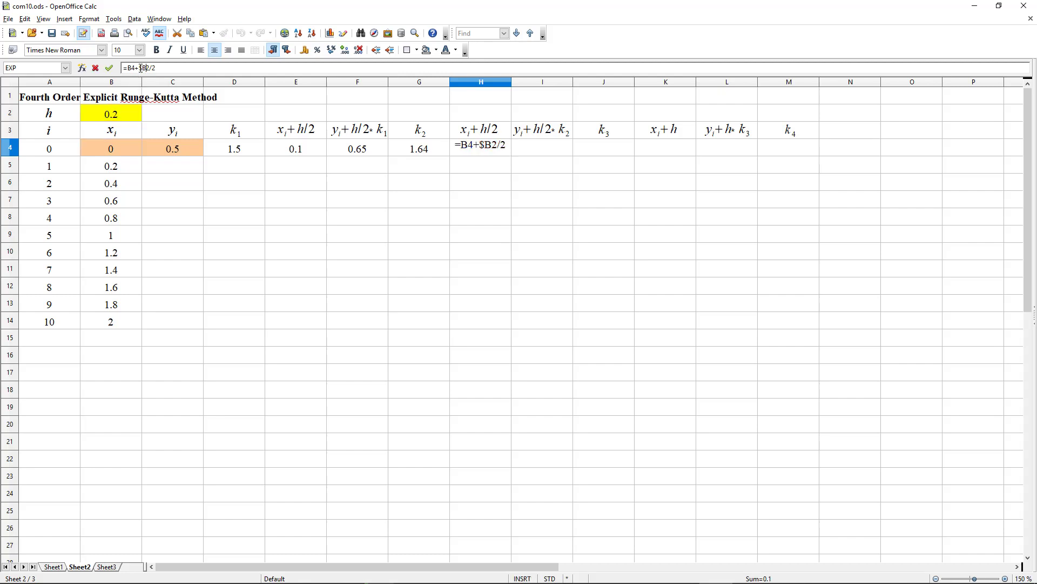
pyautogui.press('Right')
pyautogui.write('$')
pyautogui.press('Return')
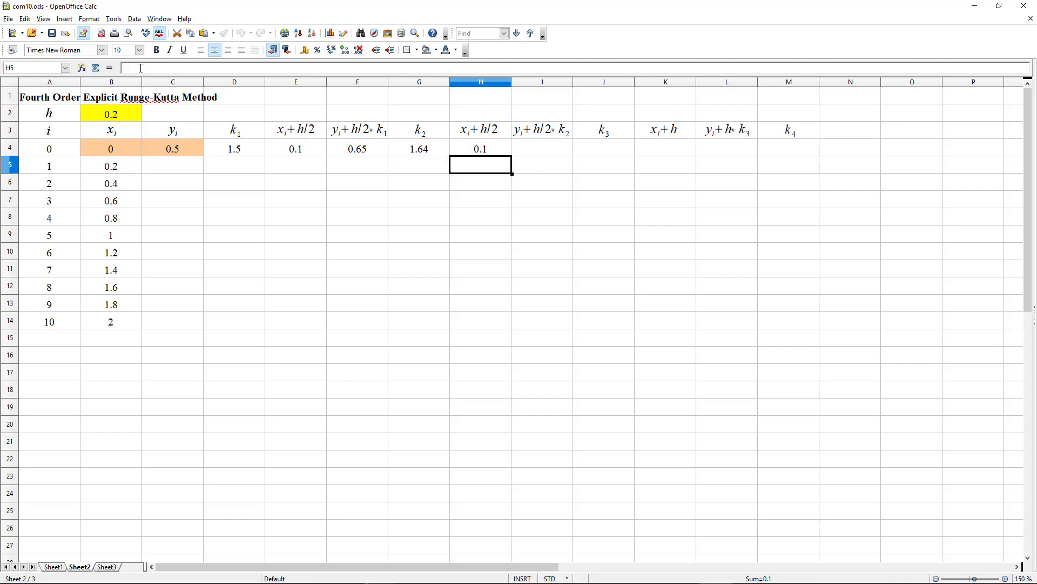
# Enter =C4+$B$2/2*G4 in cell I4 for y+h/2*k2, keeping the step size reference absolute.
pyautogui.click(515, 151)
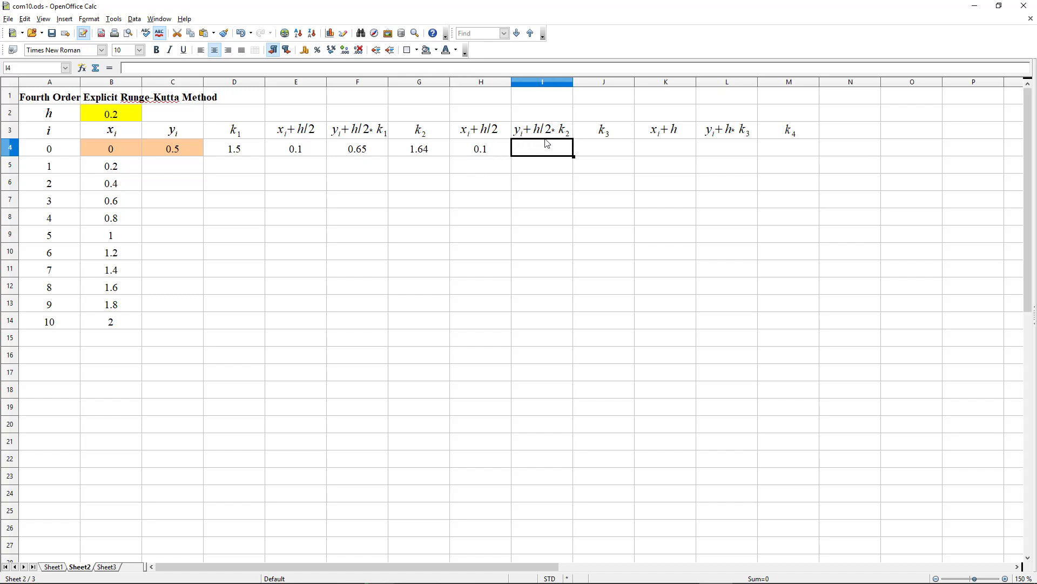
pyautogui.write('=')
pyautogui.click(170, 146)
pyautogui.write('+')
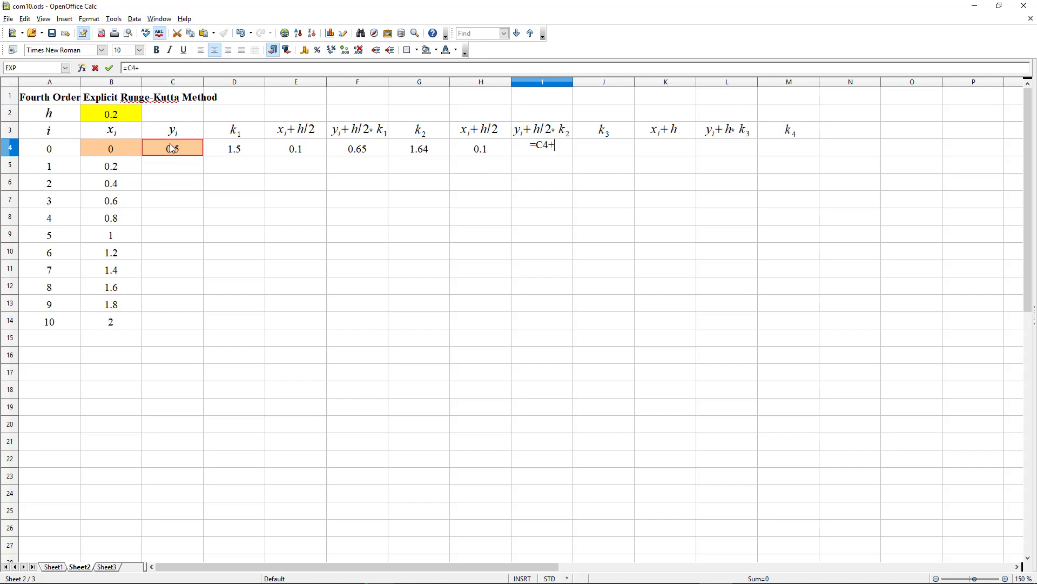
pyautogui.click(125, 116)
pyautogui.write('/2*')
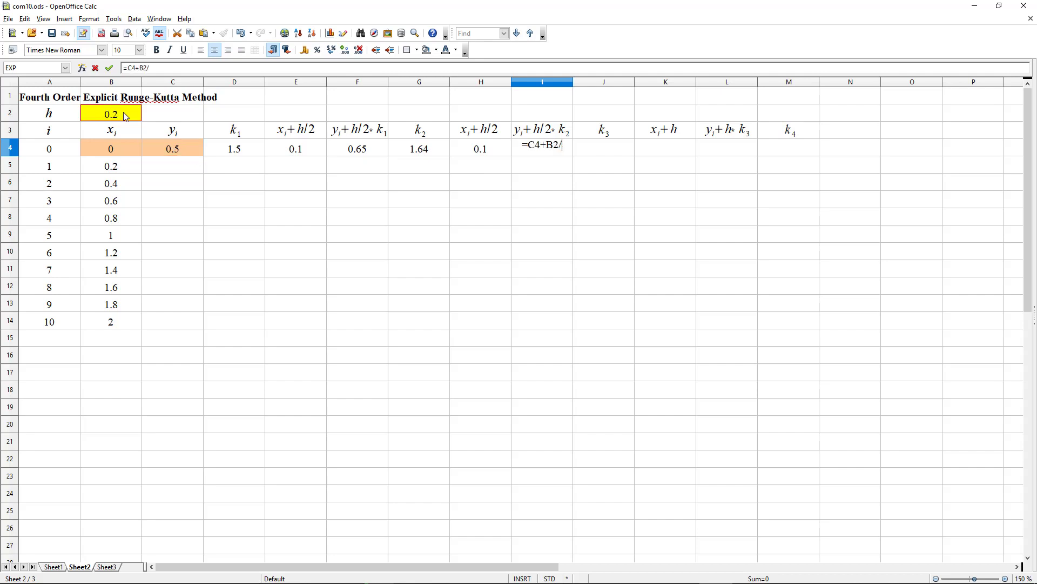
pyautogui.click(421, 149)
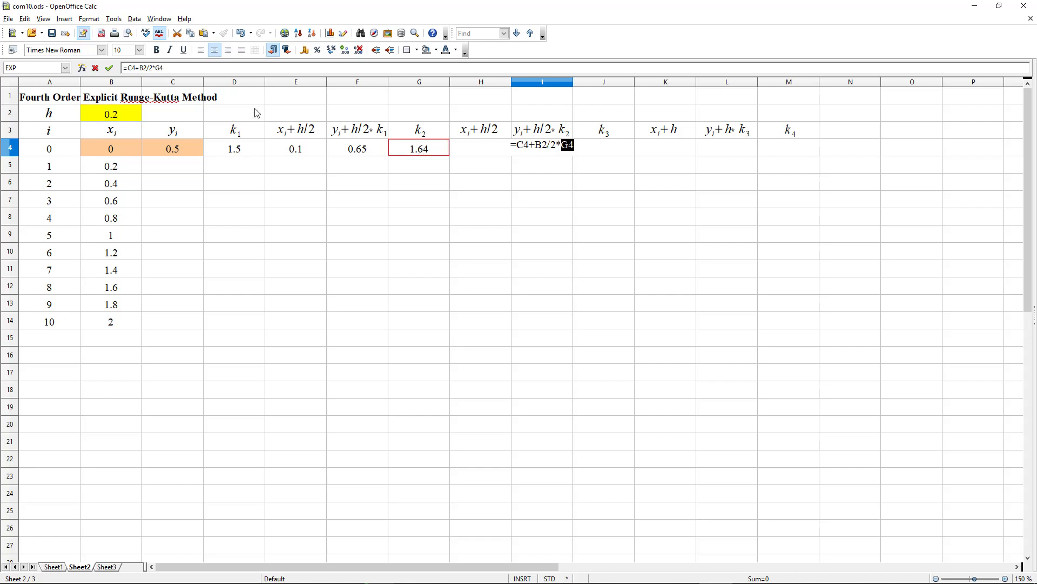
pyautogui.click(140, 69)
pyautogui.press('Return')
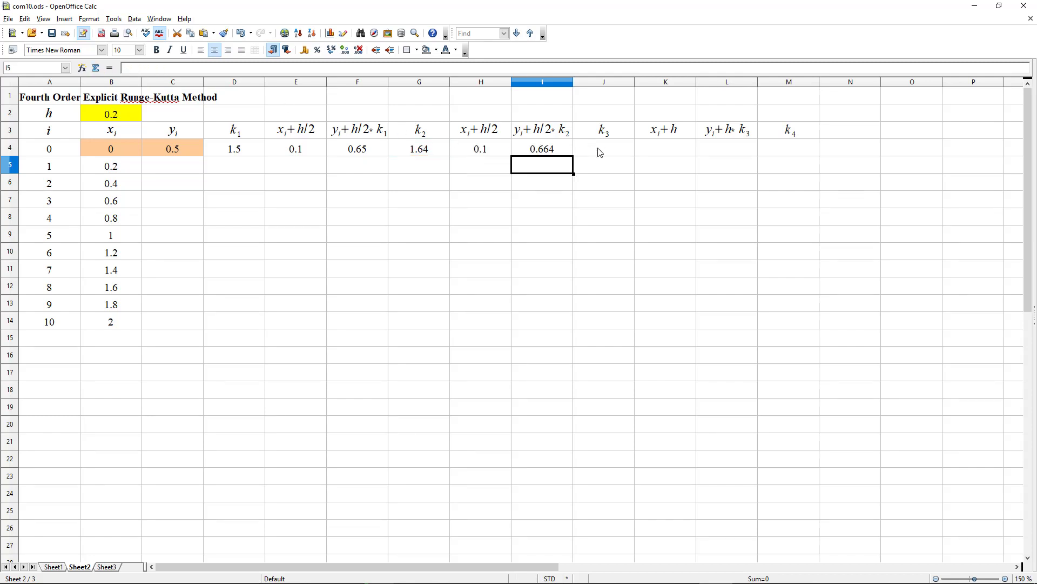
# Copy the k2 formula from G4 into J4 to calculate k3.
pyautogui.click(413, 152)
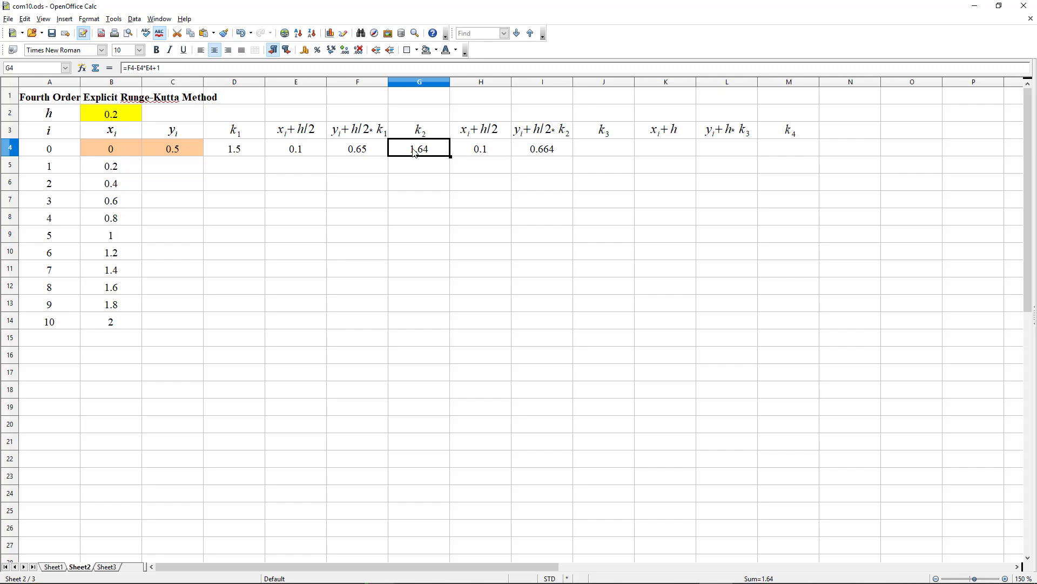
pyautogui.click(594, 151)
pyautogui.write('1.654')
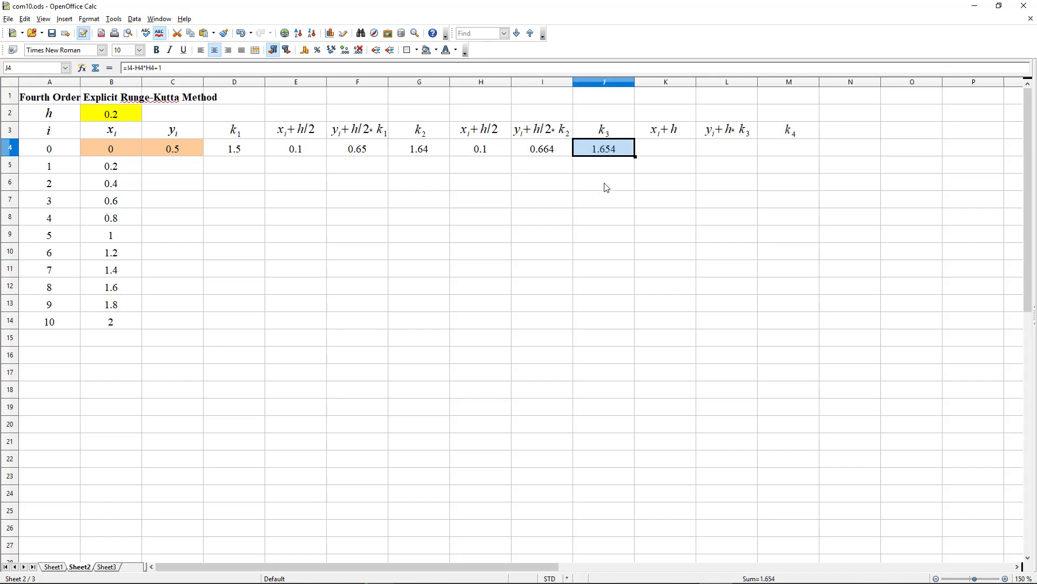
# Enter =B4+$B$2 in cell K4 for x+h, keeping the step size reference absolute.
pyautogui.click(656, 150)
pyautogui.write('=')
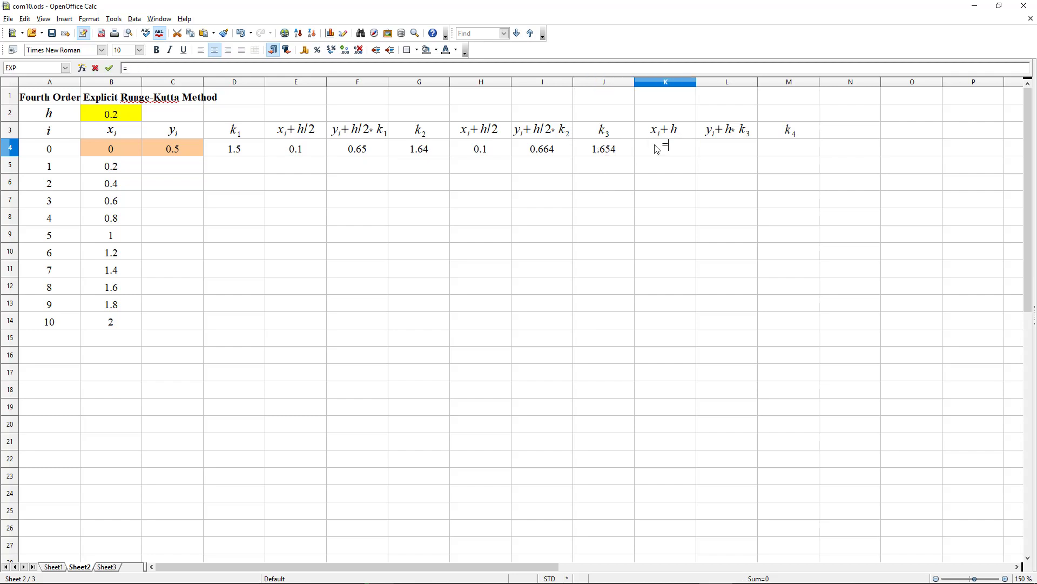
pyautogui.click(107, 150)
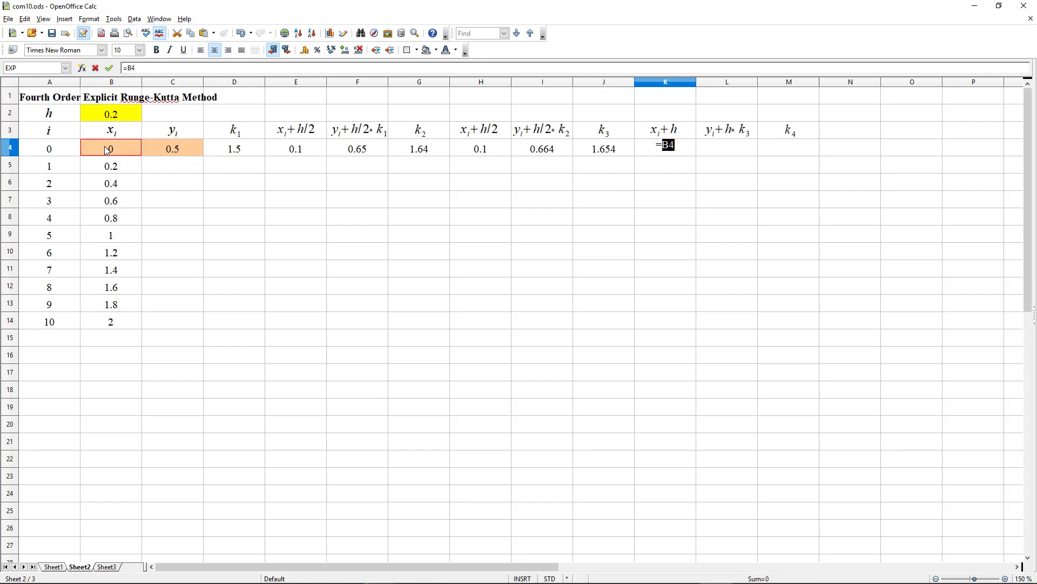
pyautogui.write('+')
pyautogui.click(106, 120)
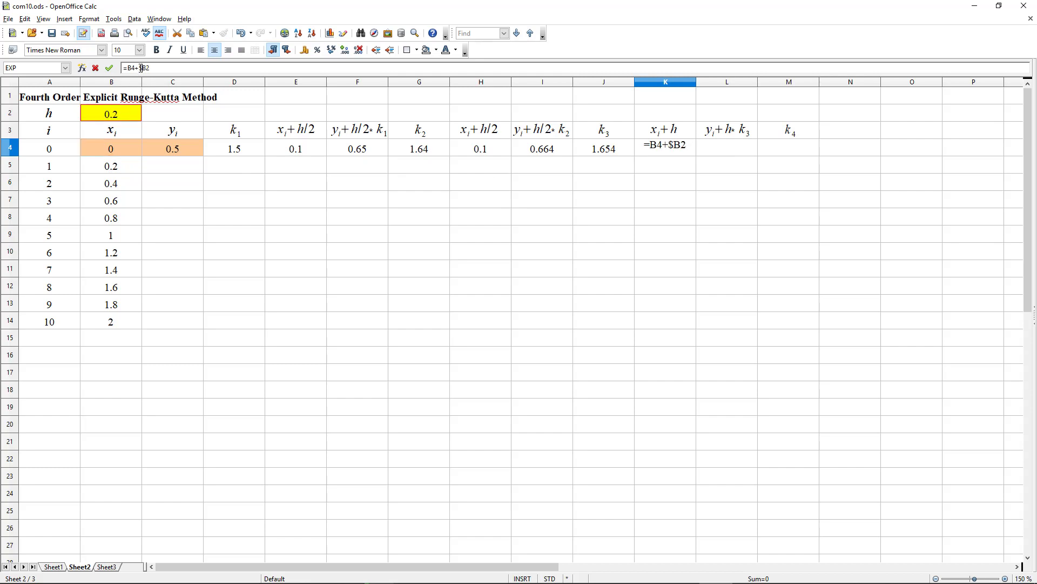
pyautogui.hotkey('shift', 'F4')
pyautogui.press('Return')
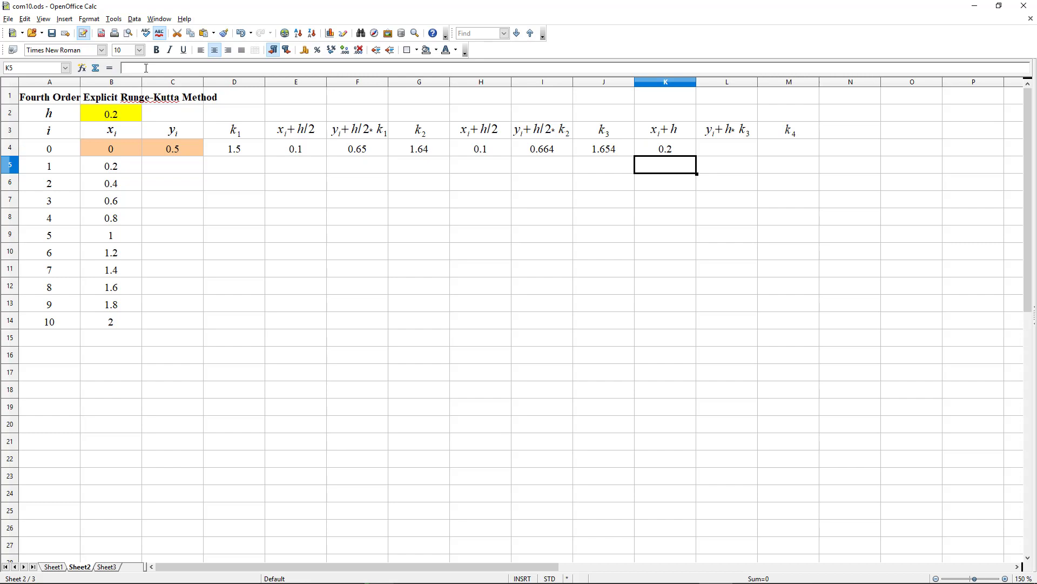
# Enter =C4+$B$2*J4 in cell L4 for y+h*k3, keeping the step size reference absolute.
pyautogui.click(716, 145)
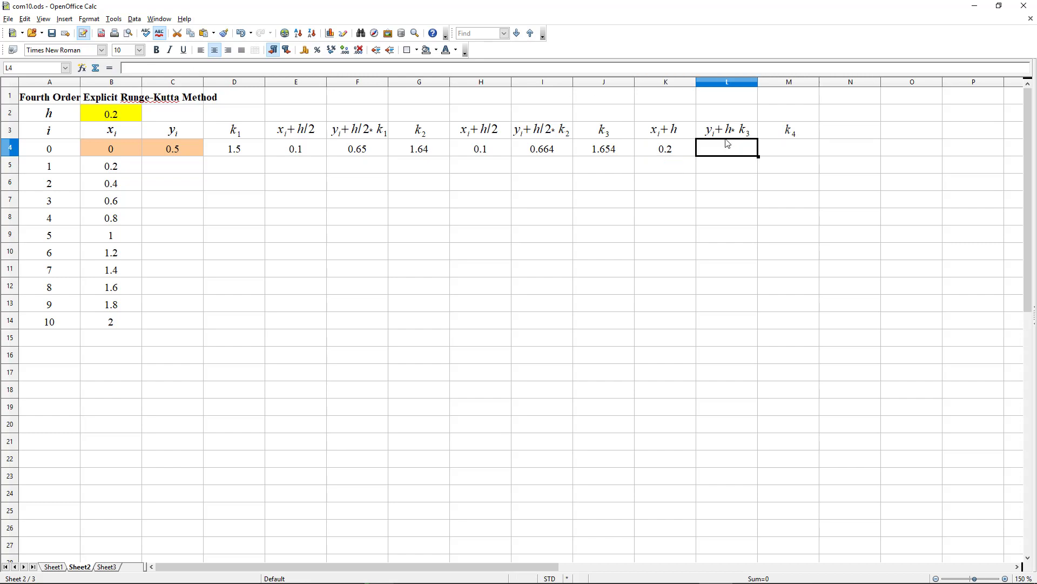
pyautogui.write('=')
pyautogui.click(178, 153)
pyautogui.write('+')
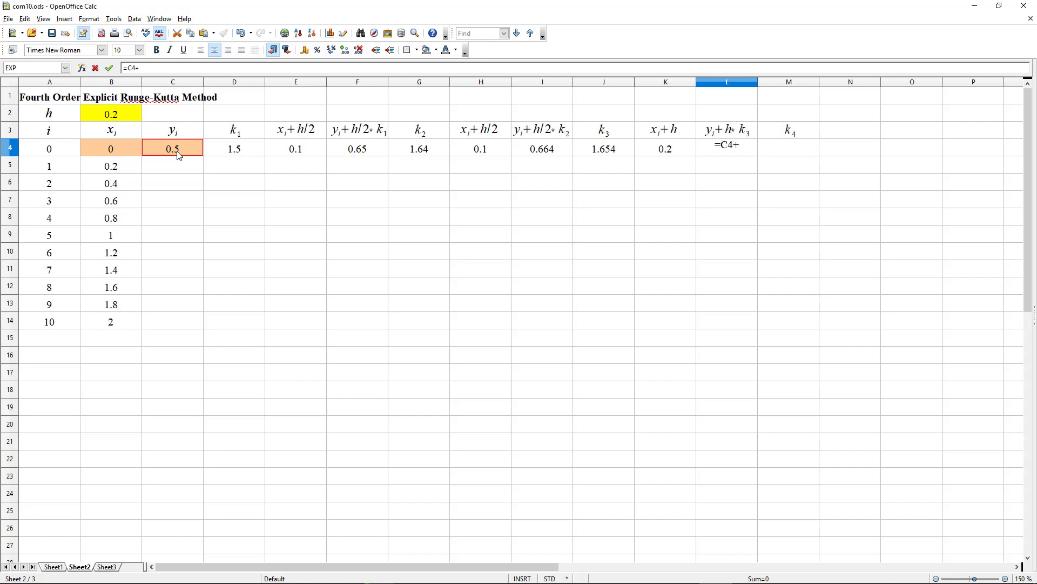
pyautogui.click(113, 113)
pyautogui.write('*')
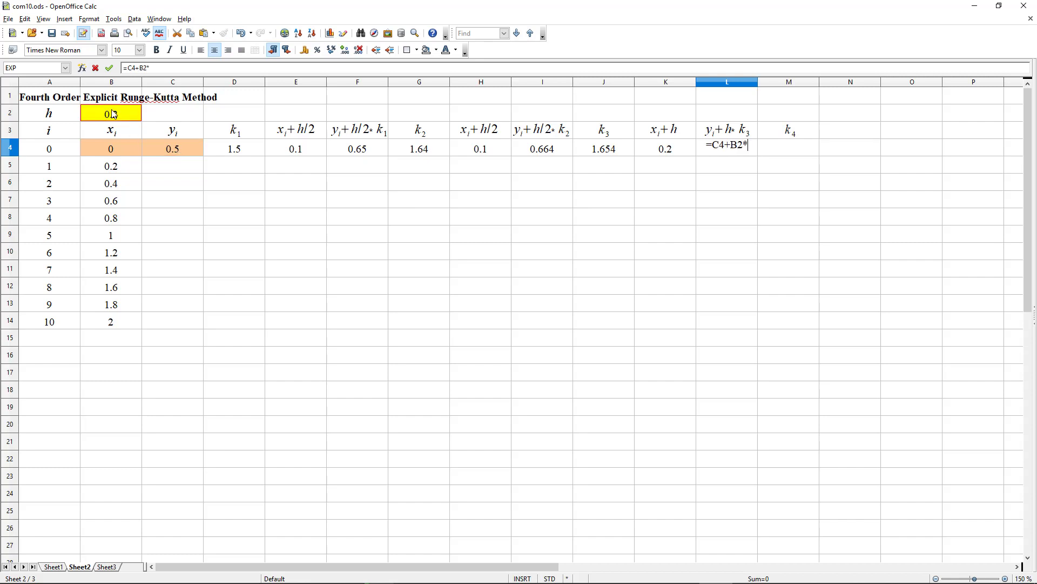
pyautogui.click(605, 154)
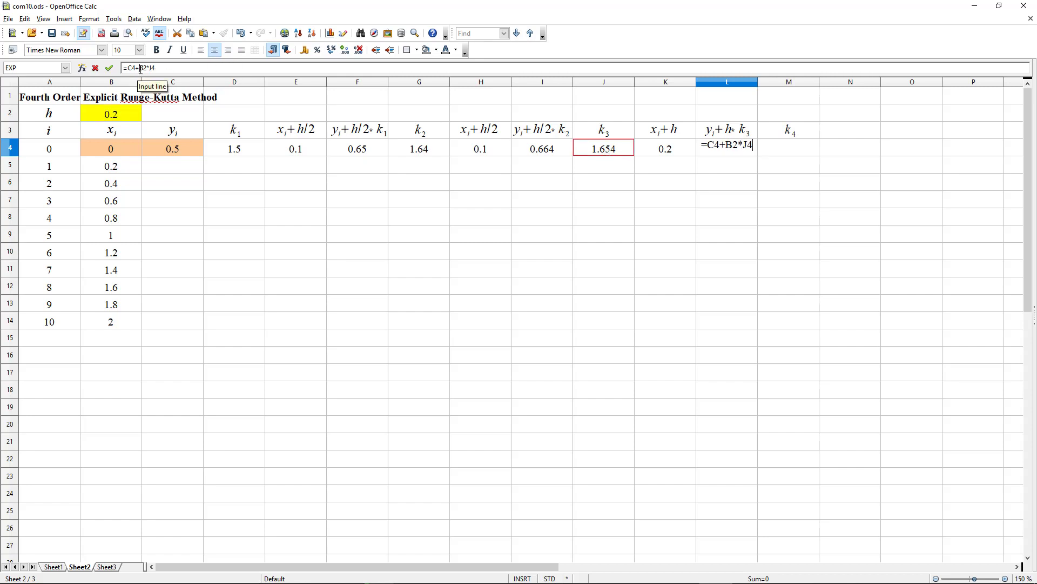
pyautogui.press('Return')
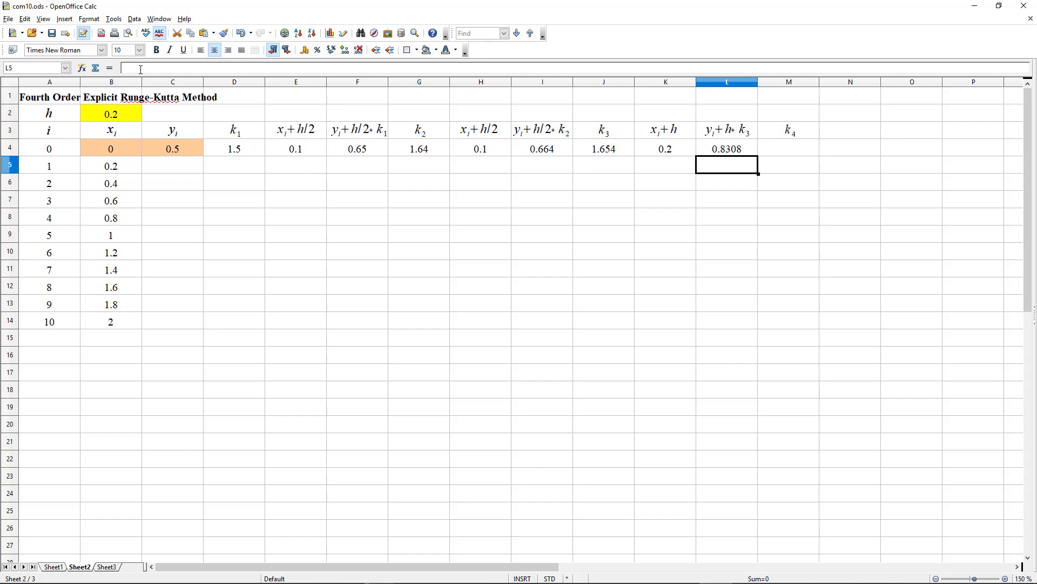
# Copy the k3 formula from J4 into M4 to calculate k4.
pyautogui.click(604, 150)
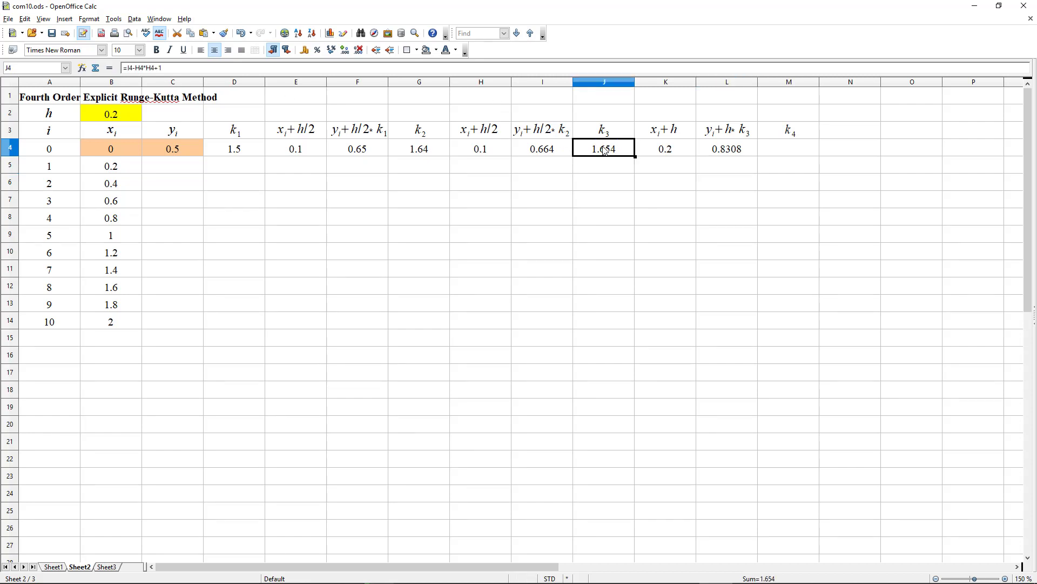
pyautogui.hotkey('ctrl', 'c')
pyautogui.click(791, 153)
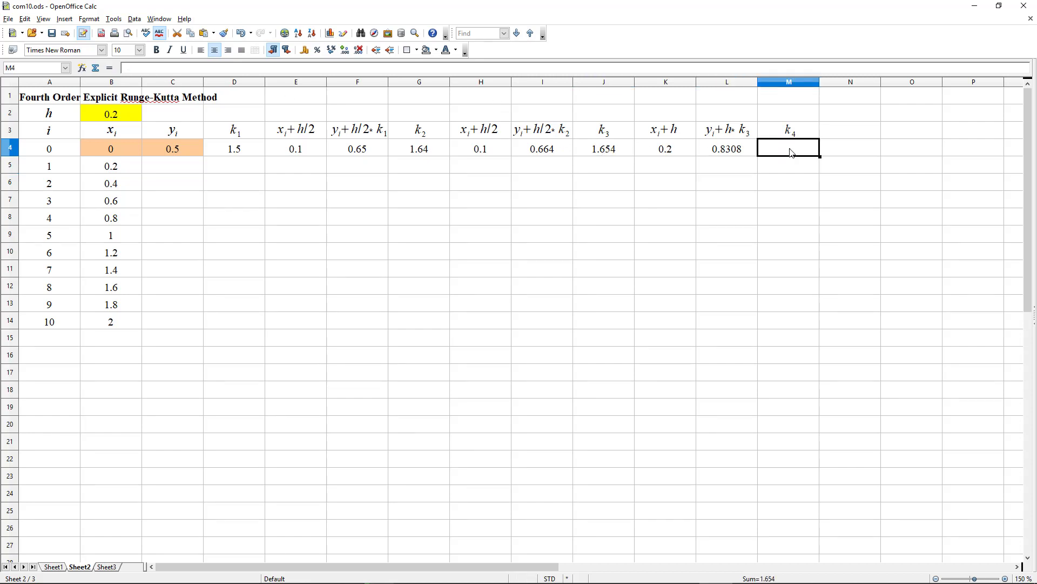
pyautogui.hotkey('ctrl', 'v')
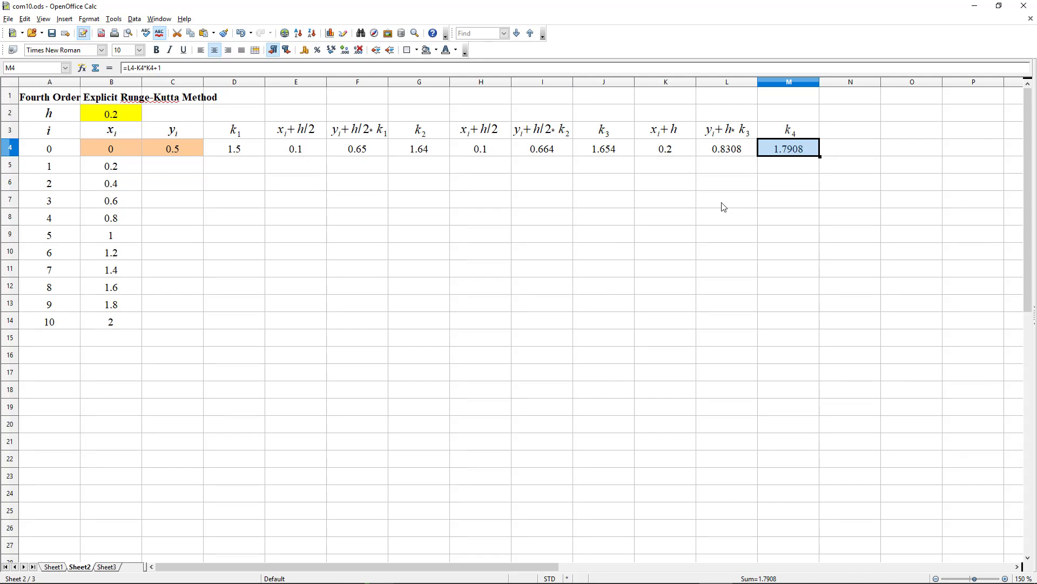
# Write the next y value's formula =C4+B2/6*(D4+2*G4+2*J4+M4) in cell C5.
pyautogui.write('=')
pyautogui.click(188, 149)
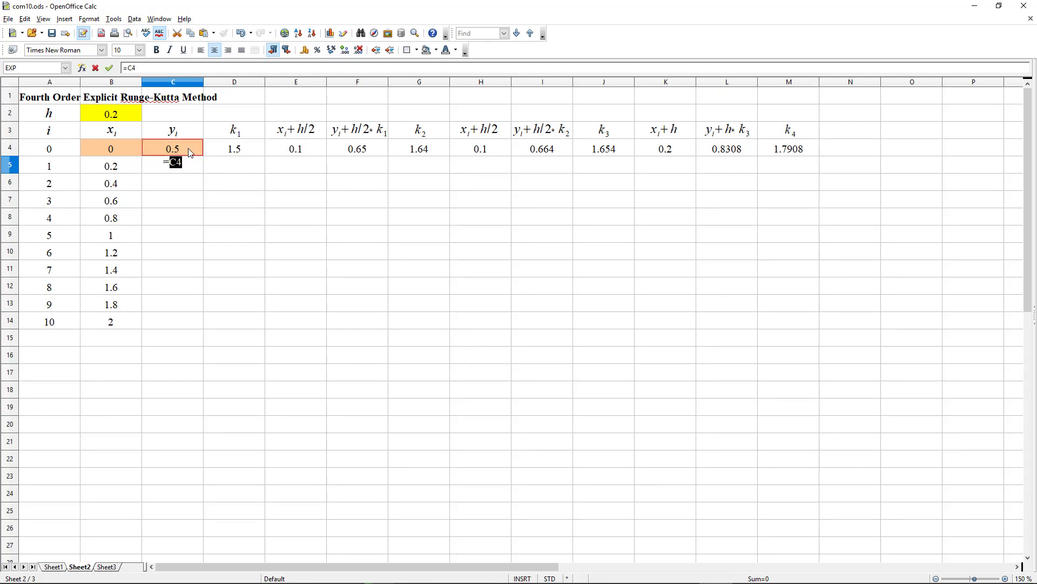
pyautogui.write('+')
pyautogui.click(126, 115)
pyautogui.write('/6*(')
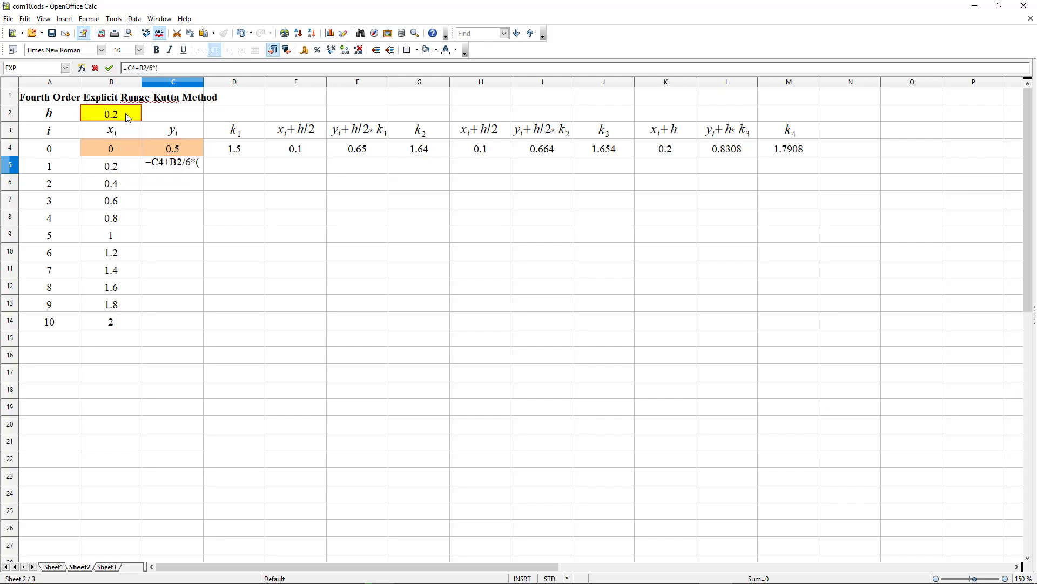
pyautogui.click(255, 153)
pyautogui.write('+2*')
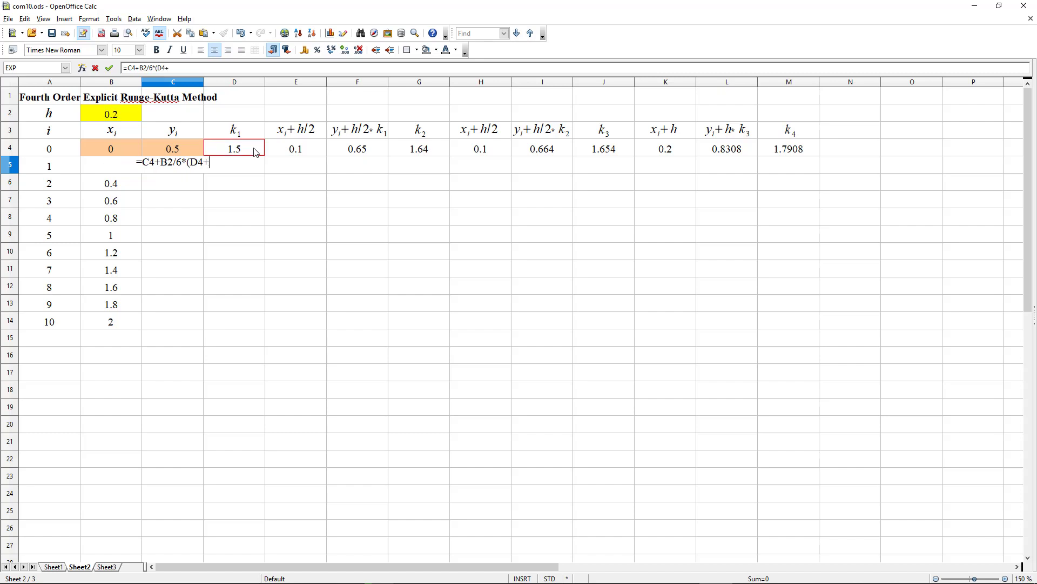
pyautogui.click(412, 154)
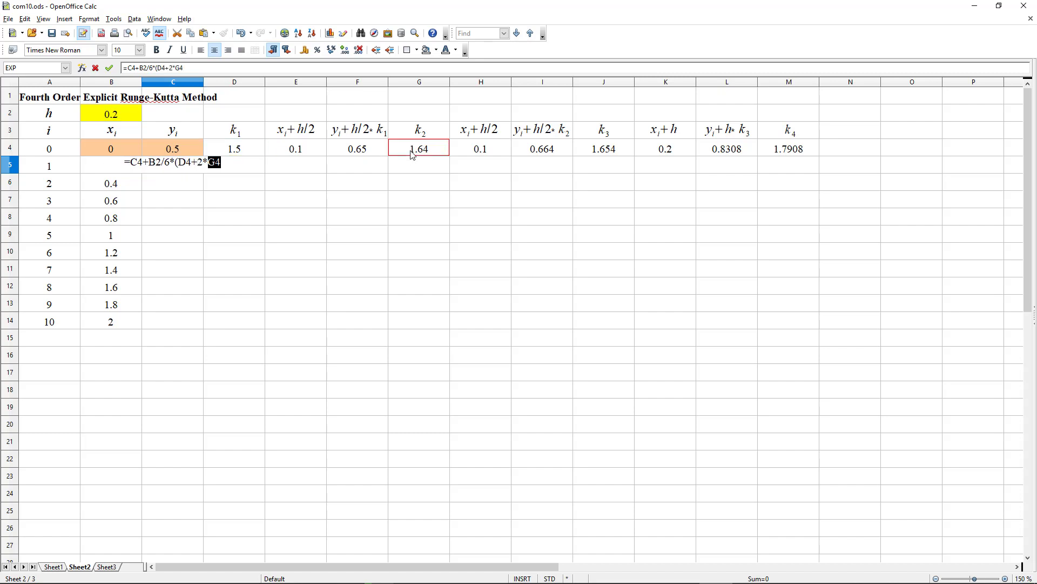
pyautogui.write('+2*')
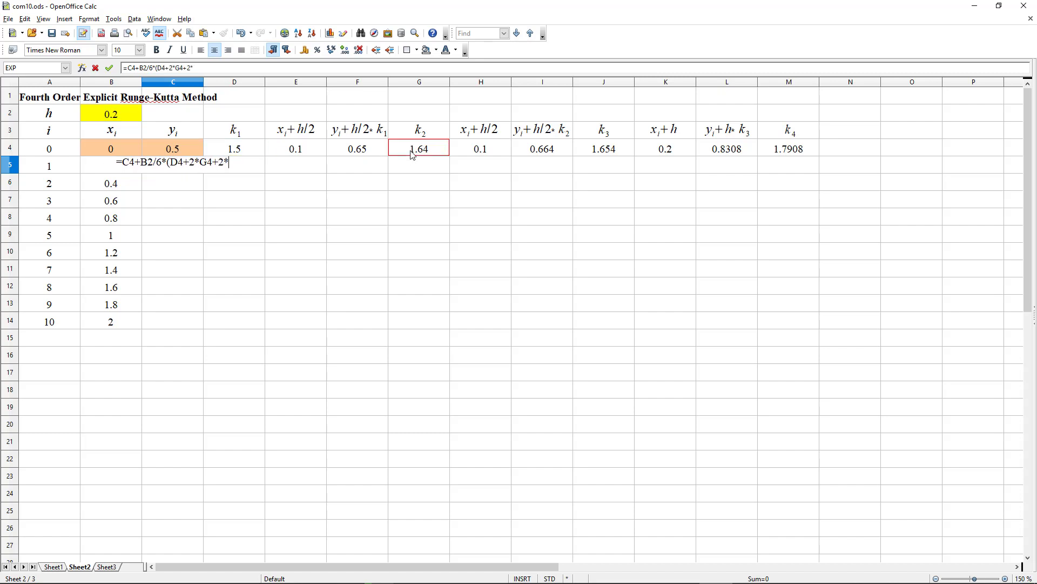
pyautogui.click(592, 154)
pyautogui.write('+')
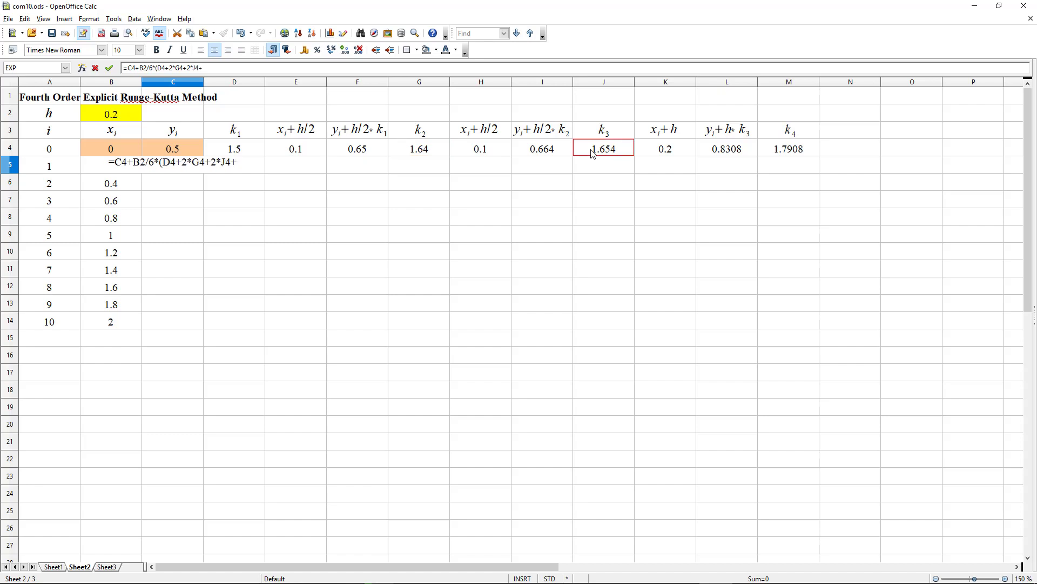
pyautogui.click(771, 155)
pyautogui.write(')')
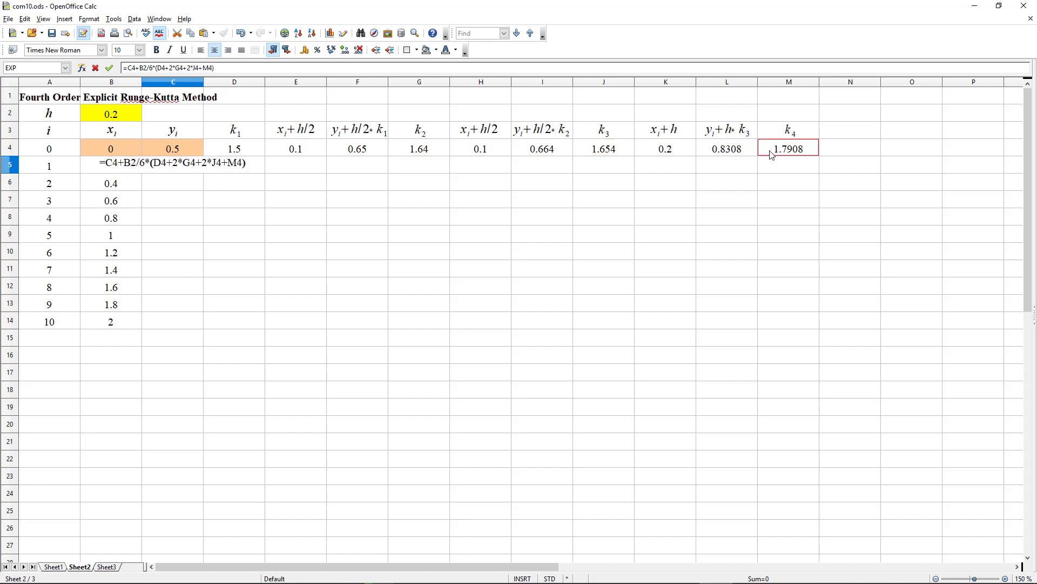
# Make the step size reference in C5's formula absolute so it reads =C4+$B$2/6*(D4+2*G4+2*J4+M4).
pyautogui.click(142, 69)
pyautogui.write('$')
pyautogui.write('$')
pyautogui.press('Return')
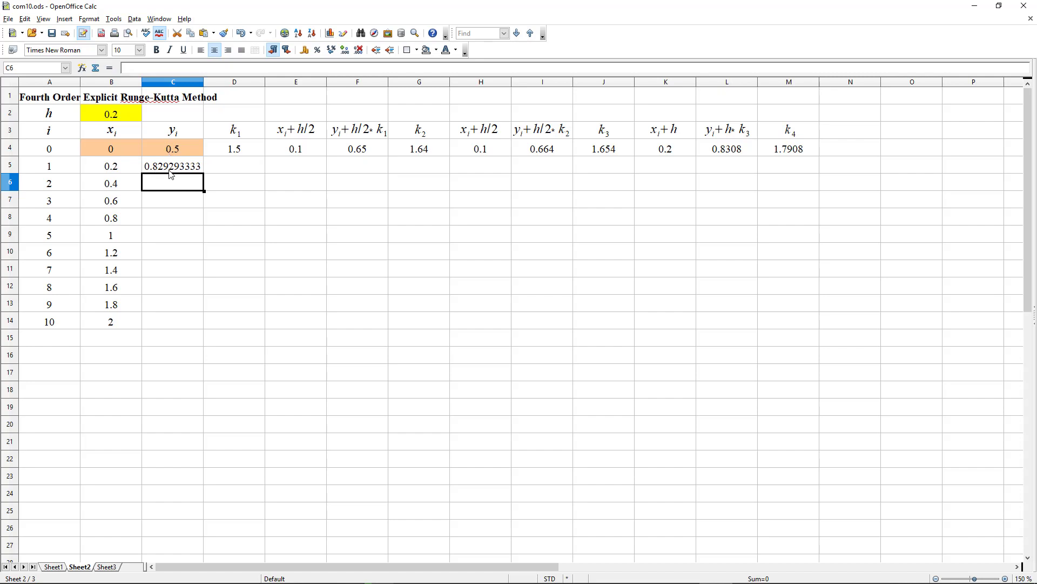
# Fill the y formula from C5 down to C14 and the D4:M4 formulas down through row 13.
pyautogui.click(193, 168)
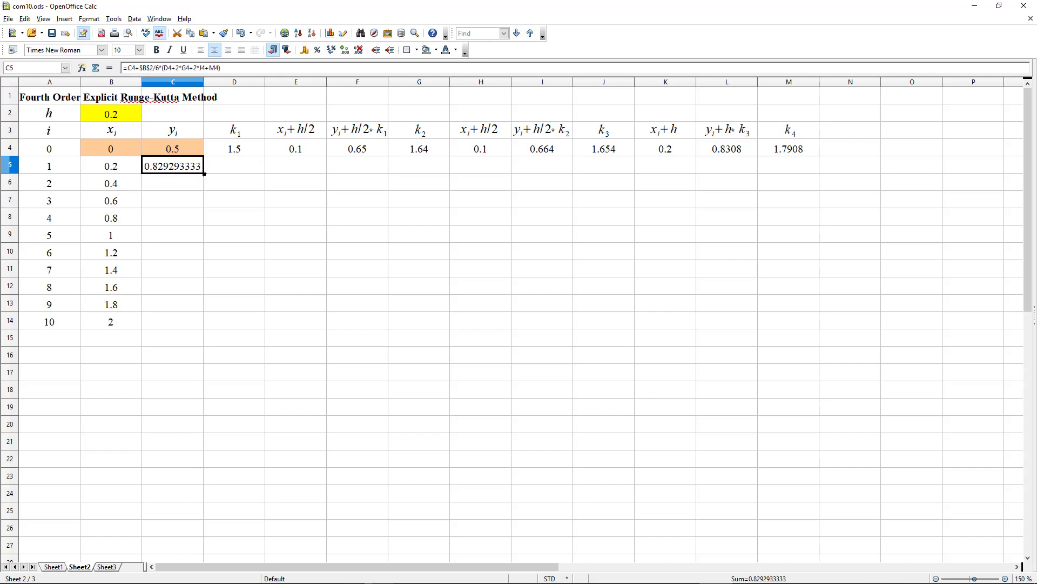
pyautogui.doubleClick(204, 174)
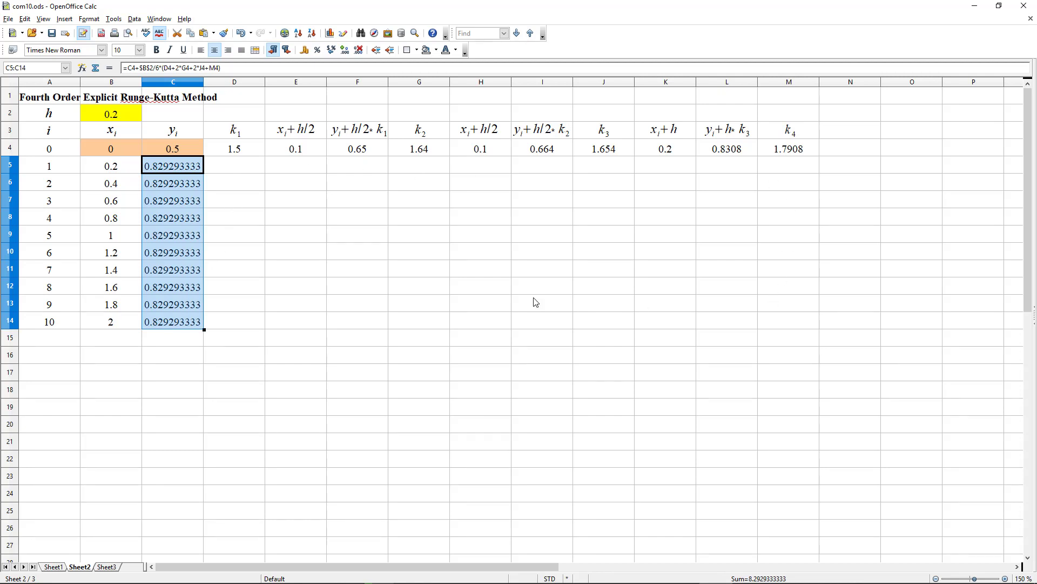
pyautogui.click(248, 151)
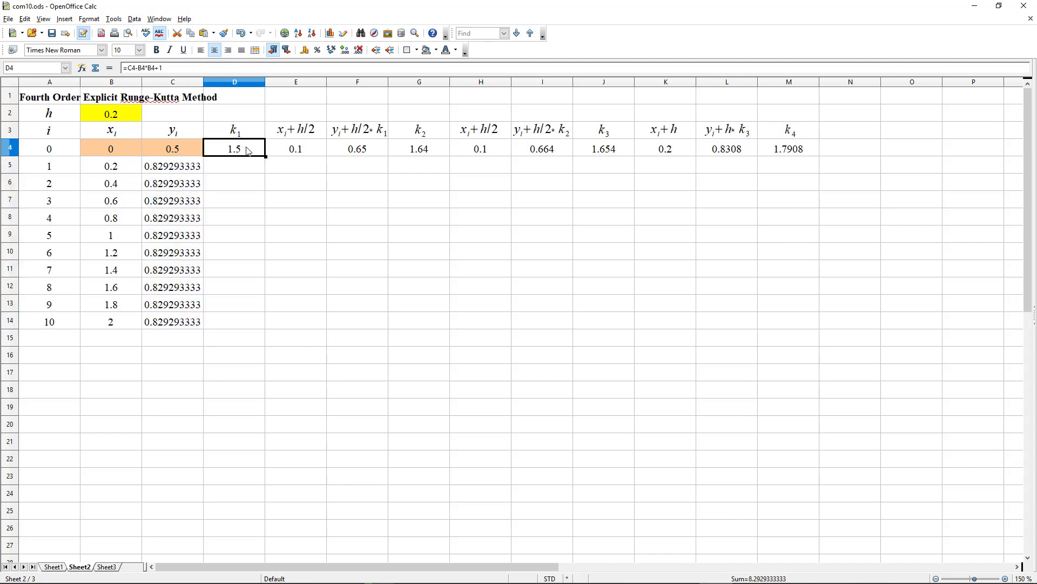
pyautogui.keyDown('shift'); pyautogui.click(782, 150); pyautogui.keyUp('shift')
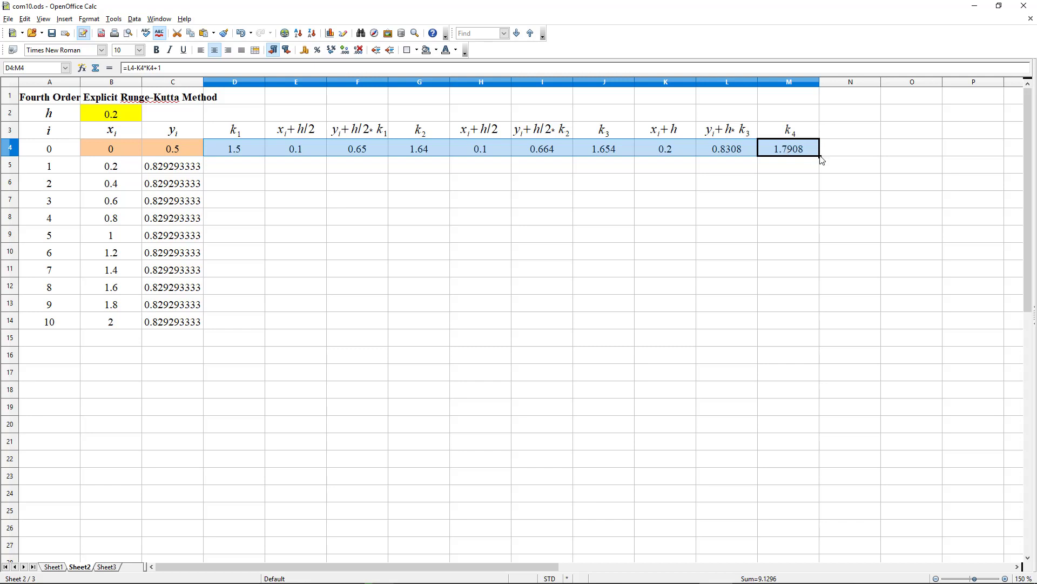
pyautogui.moveTo(820, 157); pyautogui.dragTo(801, 316)
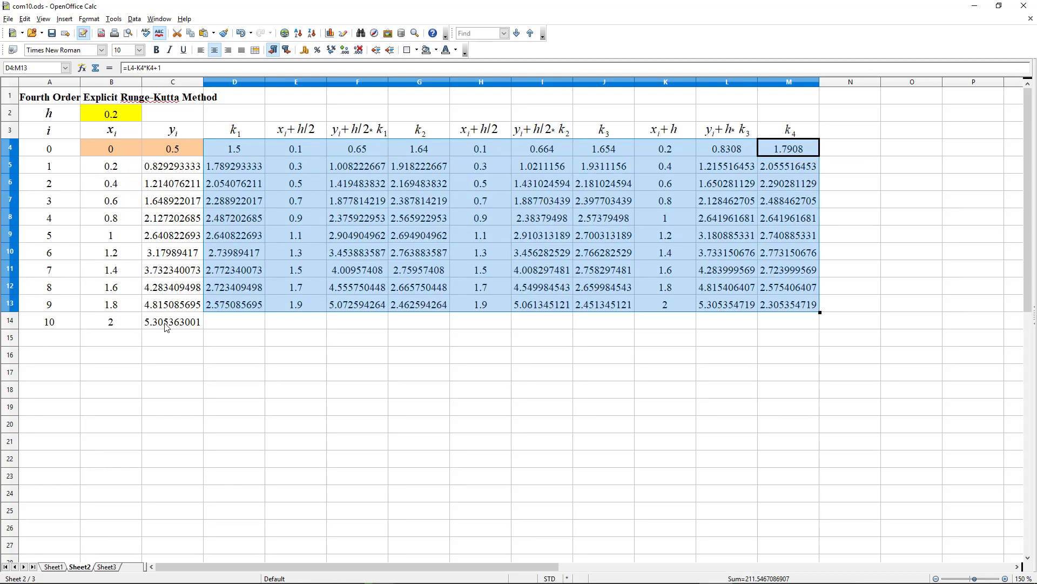
pyautogui.click(172, 81)
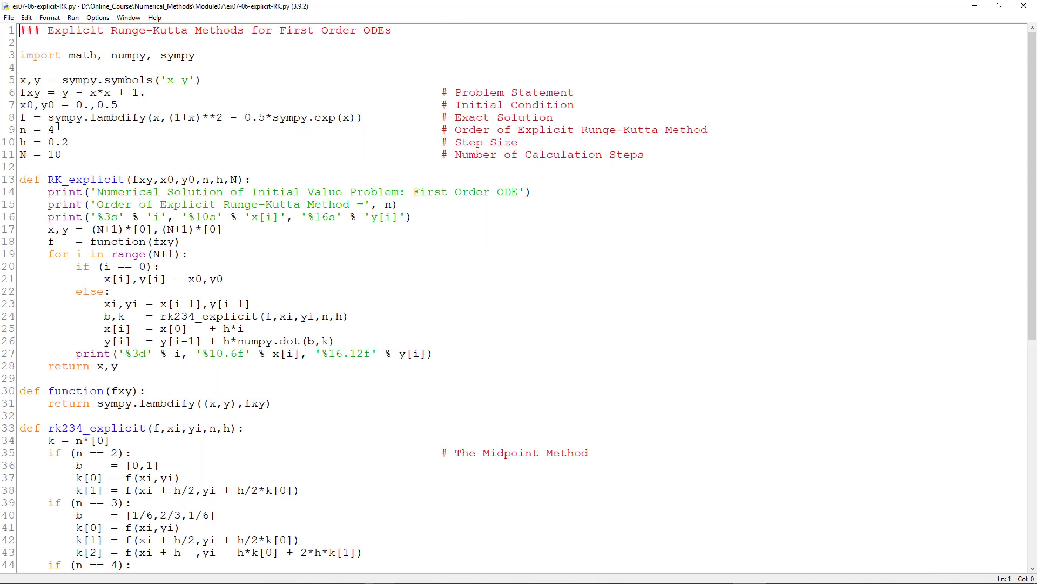
# Switch to IDLE, run the ex07-06-explicit-RK.py module, and move the plot window off the printed x and y results.
pyautogui.moveTo(58, 125); pyautogui.dragTo(28, 125)
pyautogui.scroll(-11, 117, 135)
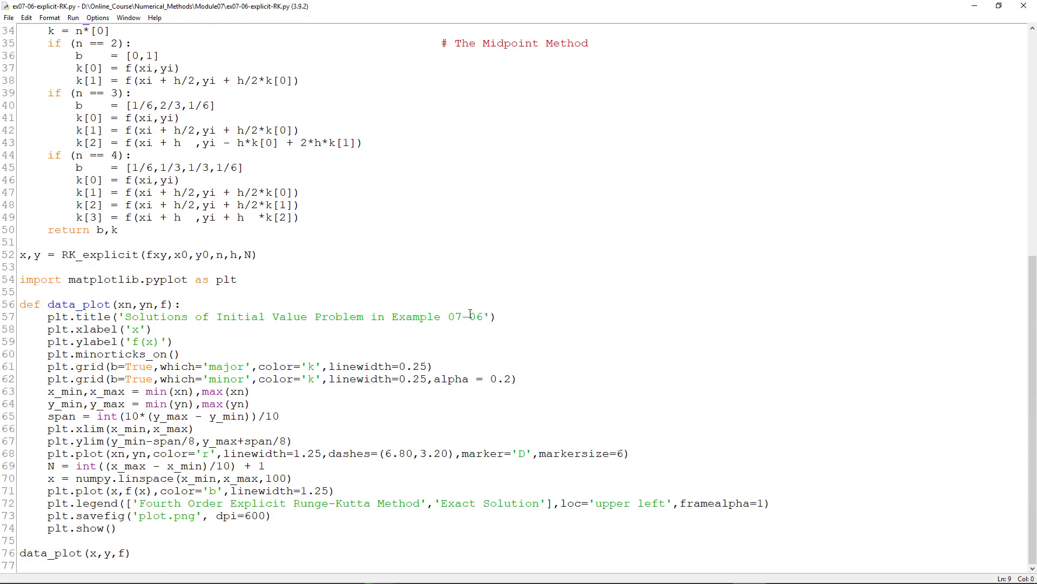
pyautogui.click(75, 17)
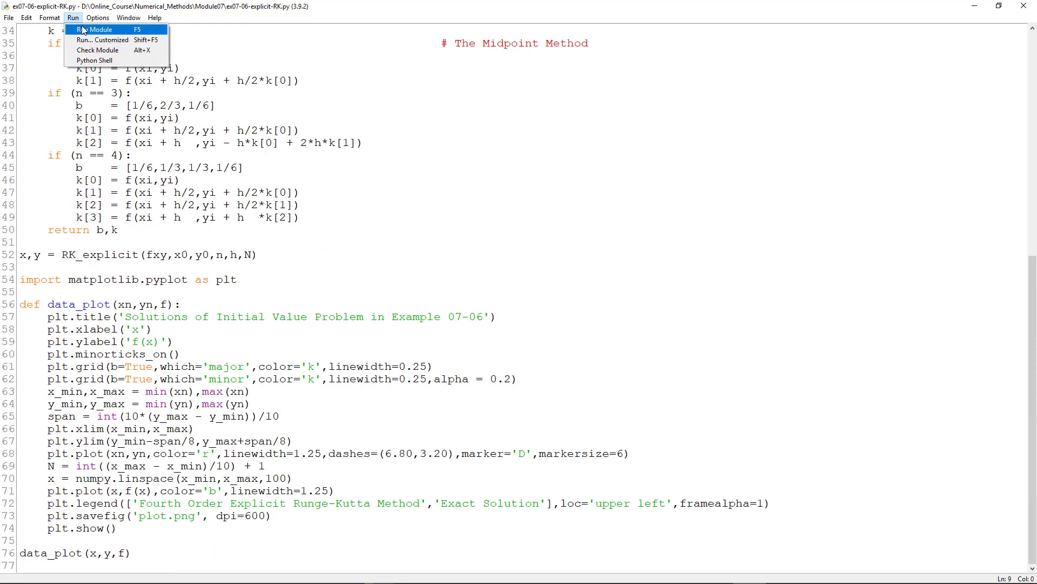
pyautogui.click(83, 29)
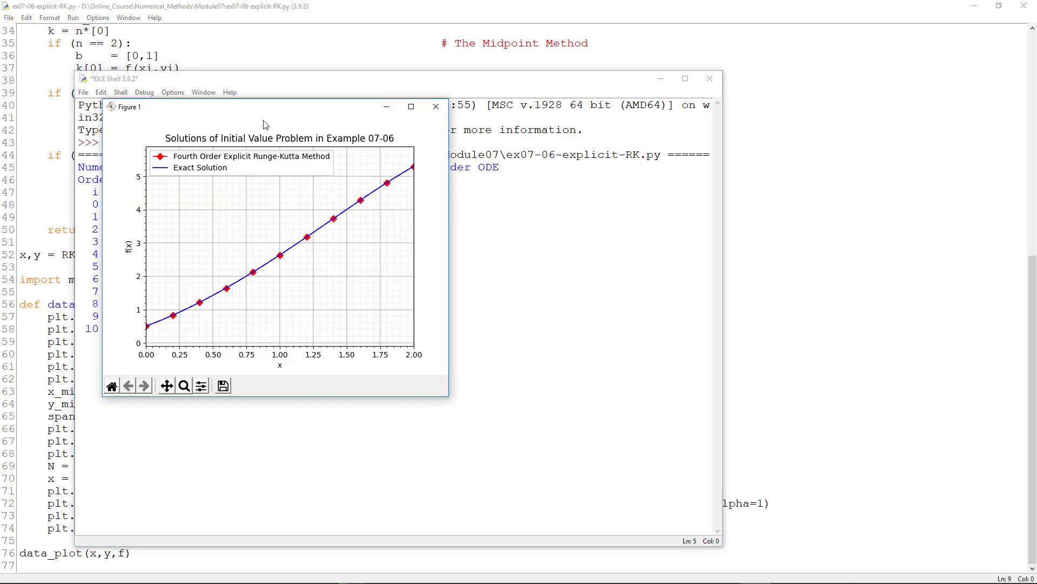
pyautogui.moveTo(268, 108); pyautogui.dragTo(516, 110)
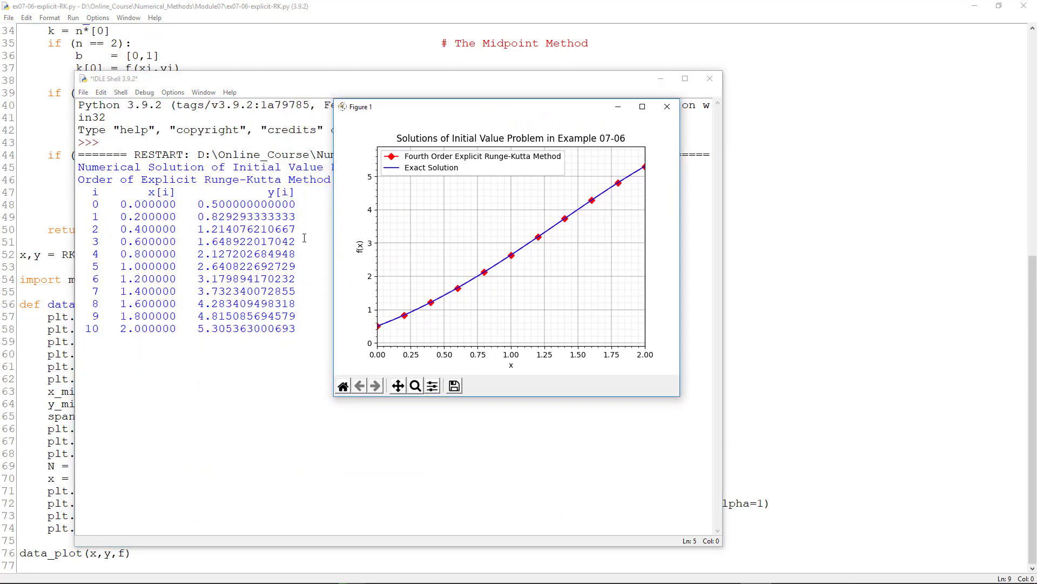